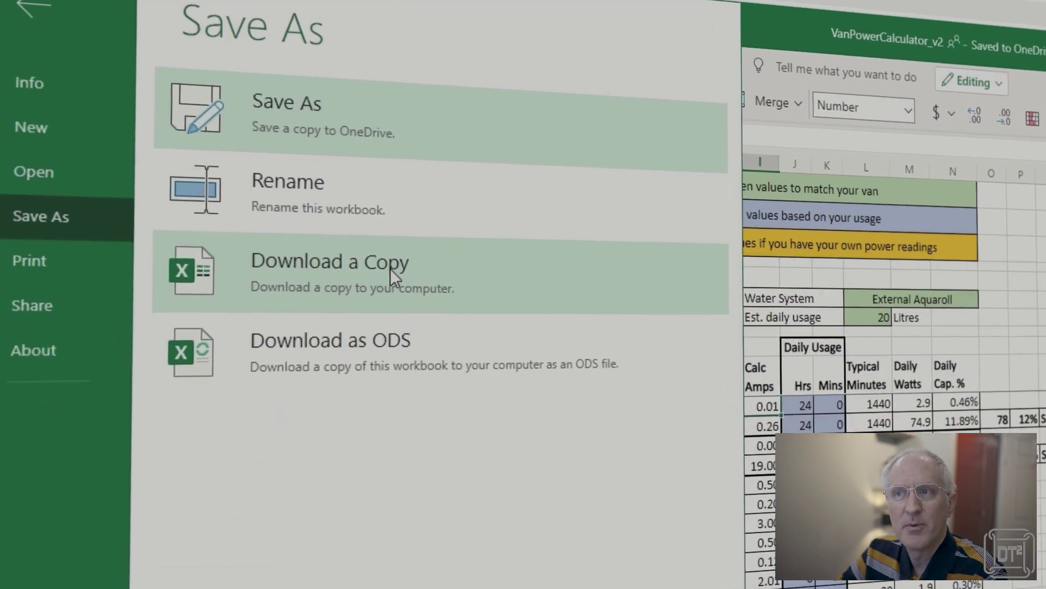
Download a copy of the VanPowerCalculator_v2 workbook and open it in desktop Excel with editing enabled.
click(369, 359)
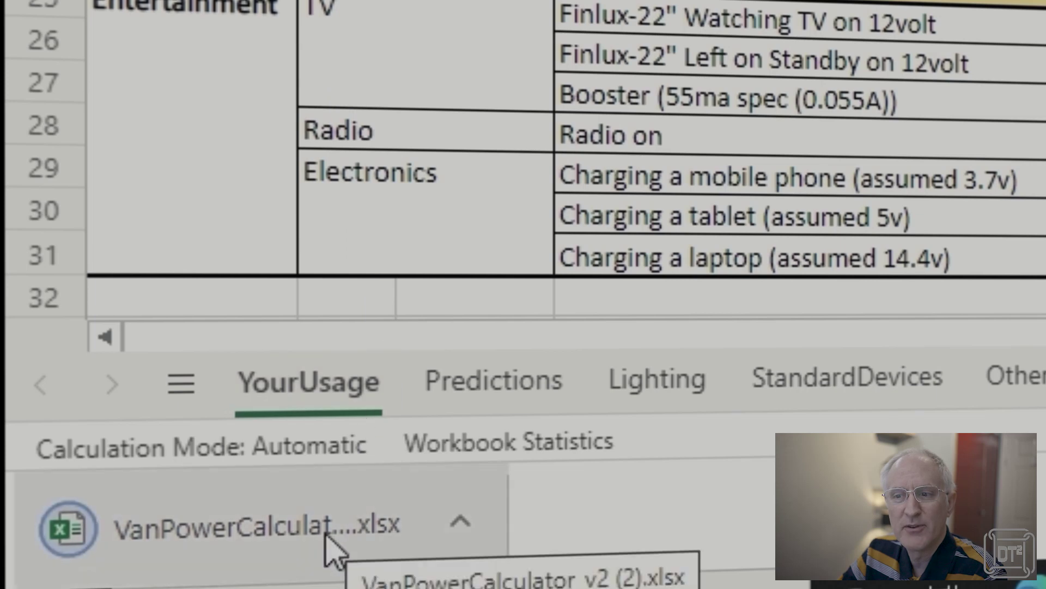
click(330, 548)
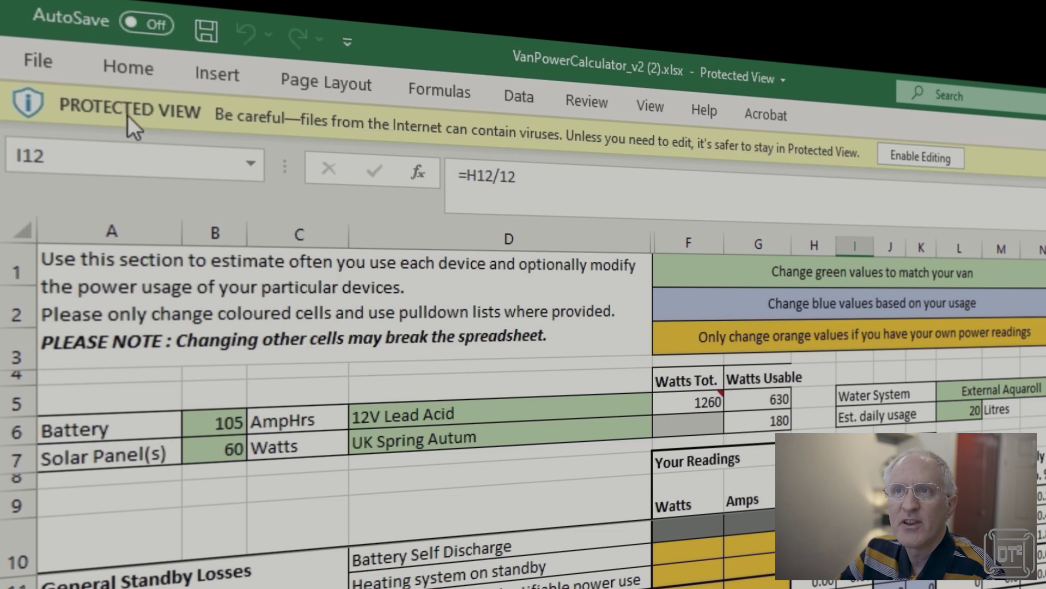
click(928, 160)
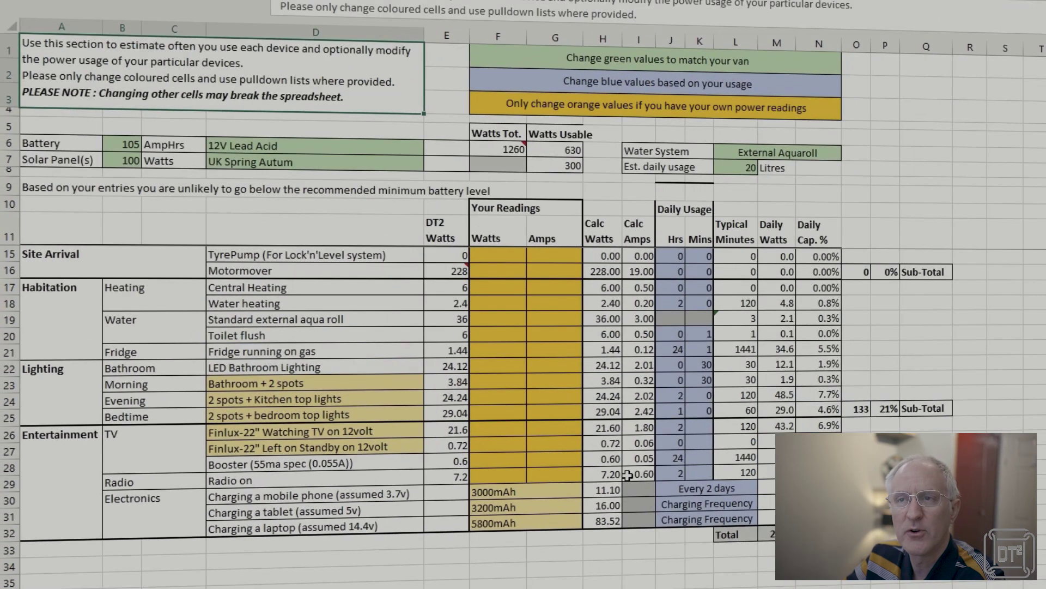
Examine the battery capacity and type choices, and the solar panel wattage and season choices.
click(569, 61)
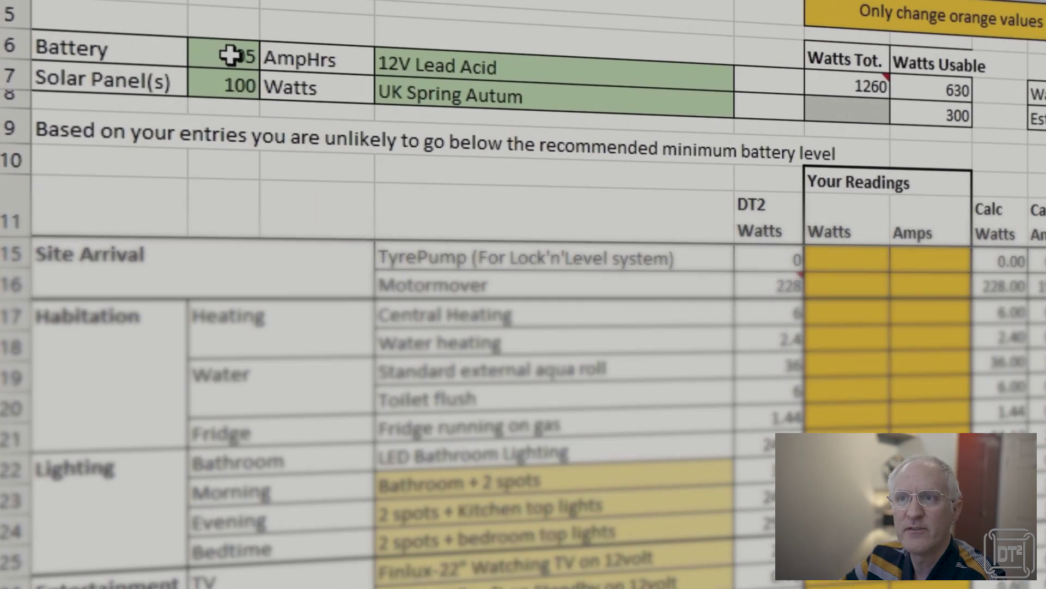
click(217, 56)
click(533, 67)
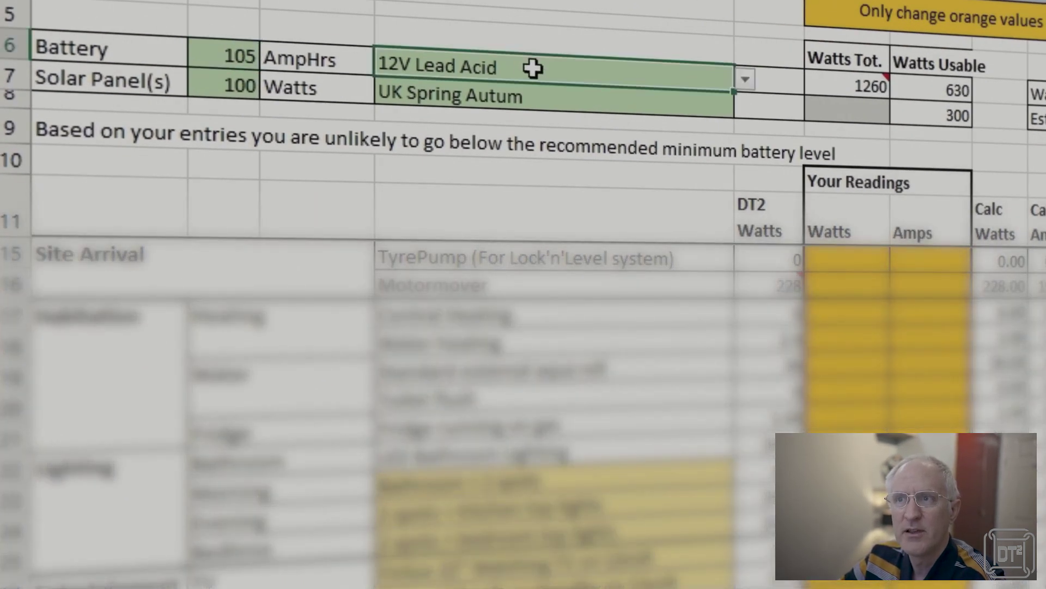
click(744, 78)
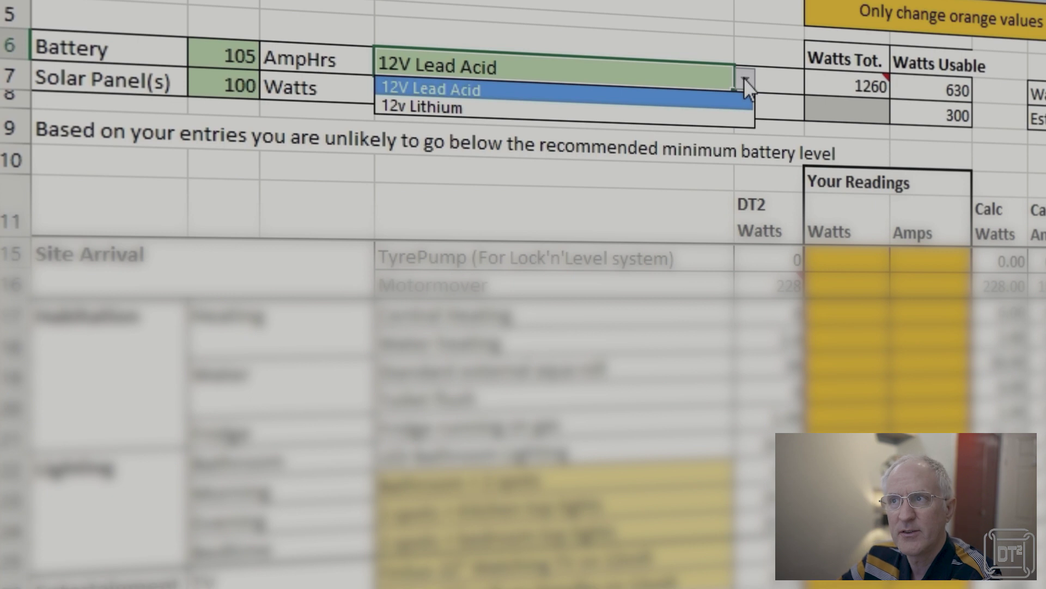
click(519, 67)
click(226, 90)
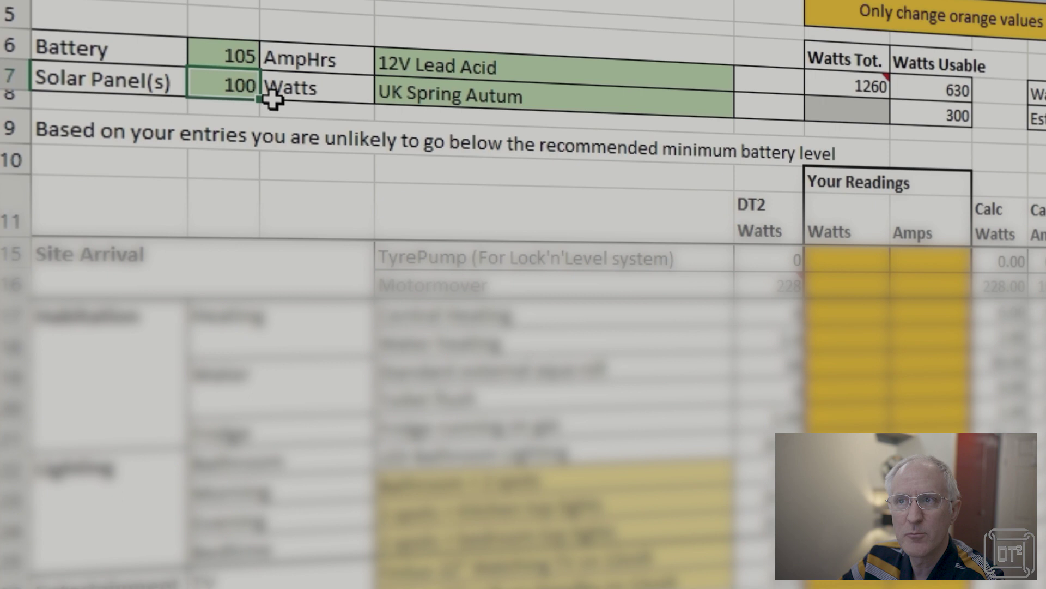
click(506, 99)
click(745, 107)
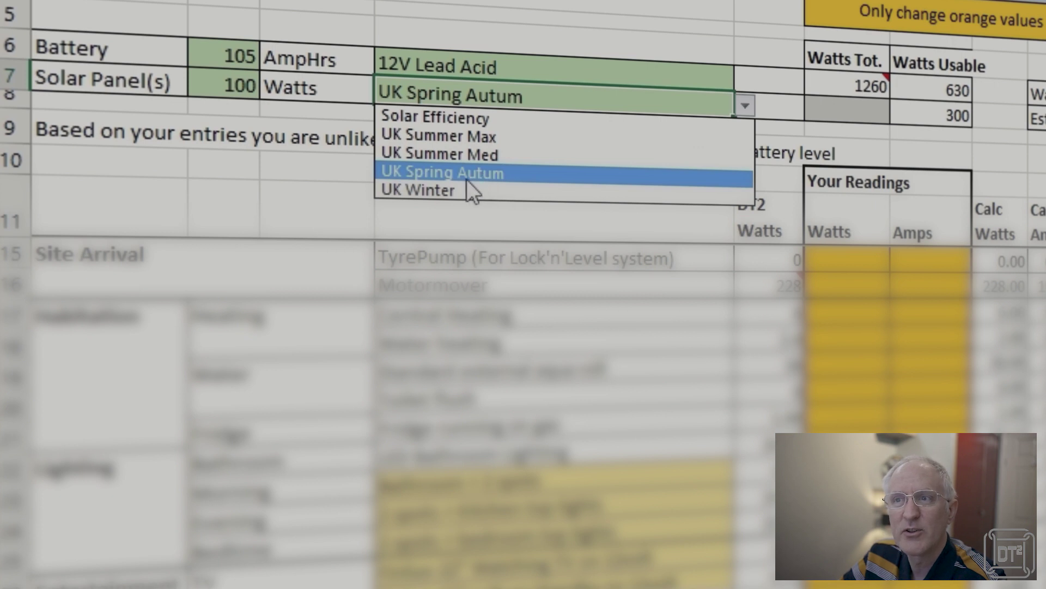
Set the water system to Onboard Tank.
click(1045, 115)
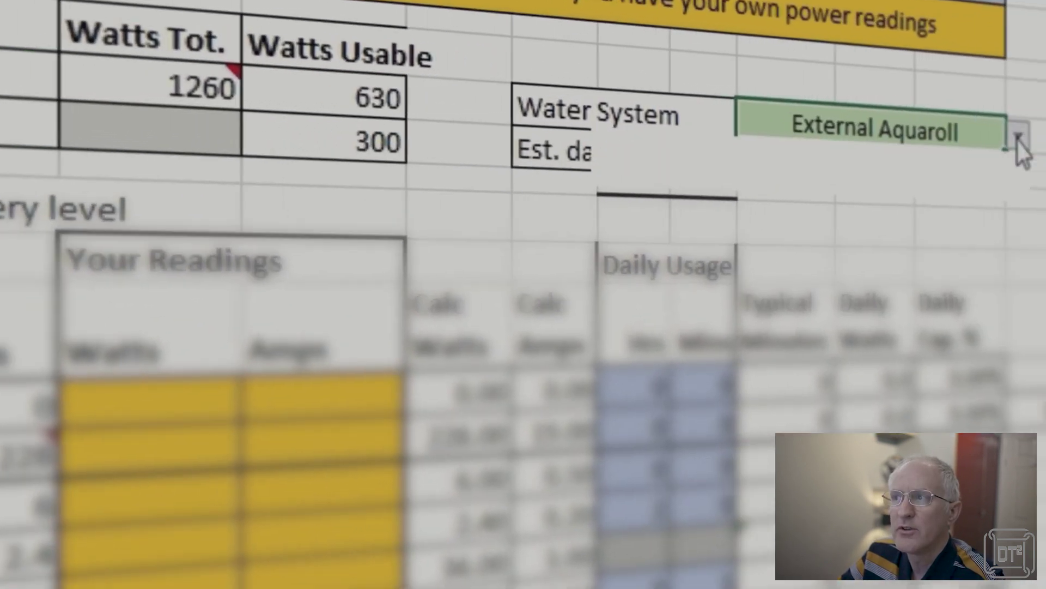
click(1018, 139)
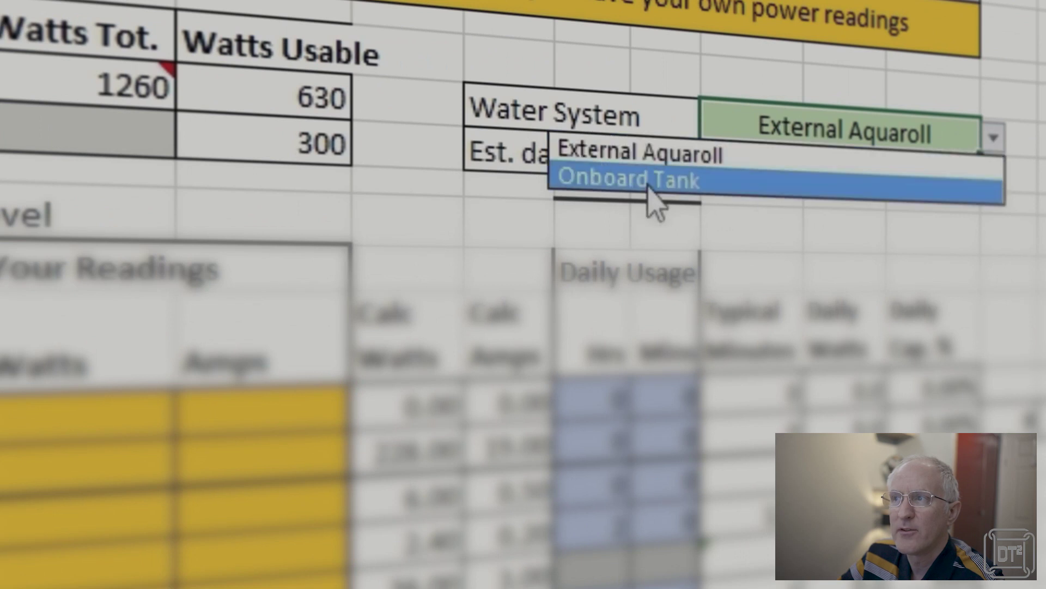
click(649, 183)
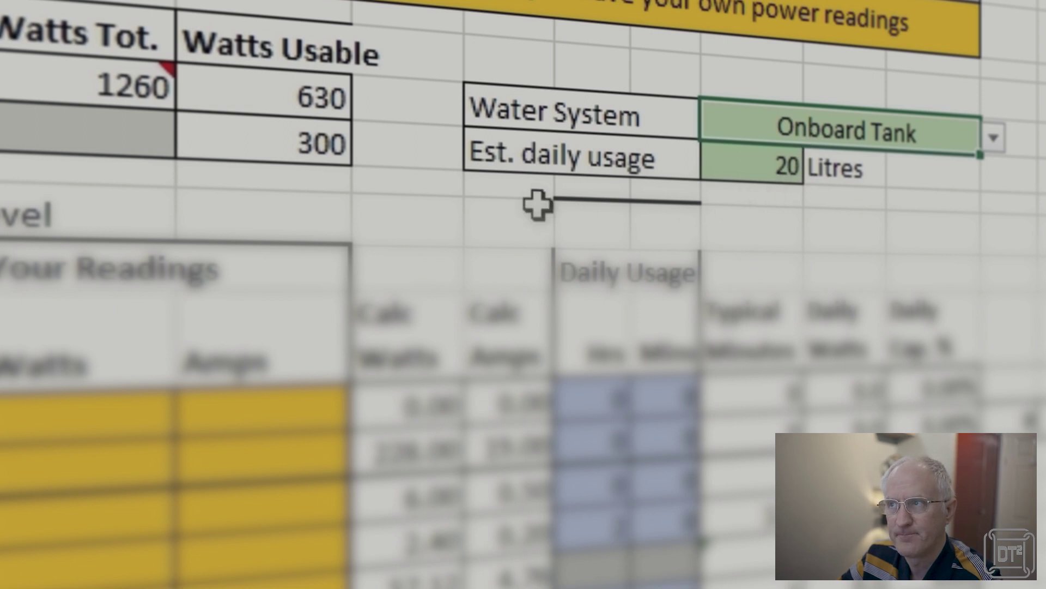
click(758, 165)
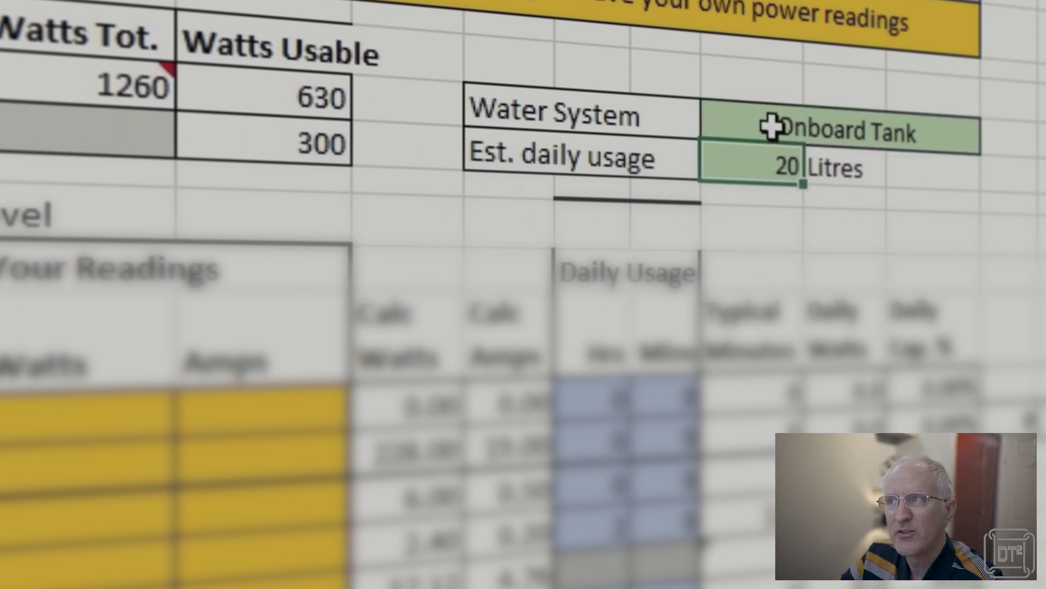
drag(773, 126, 759, 142)
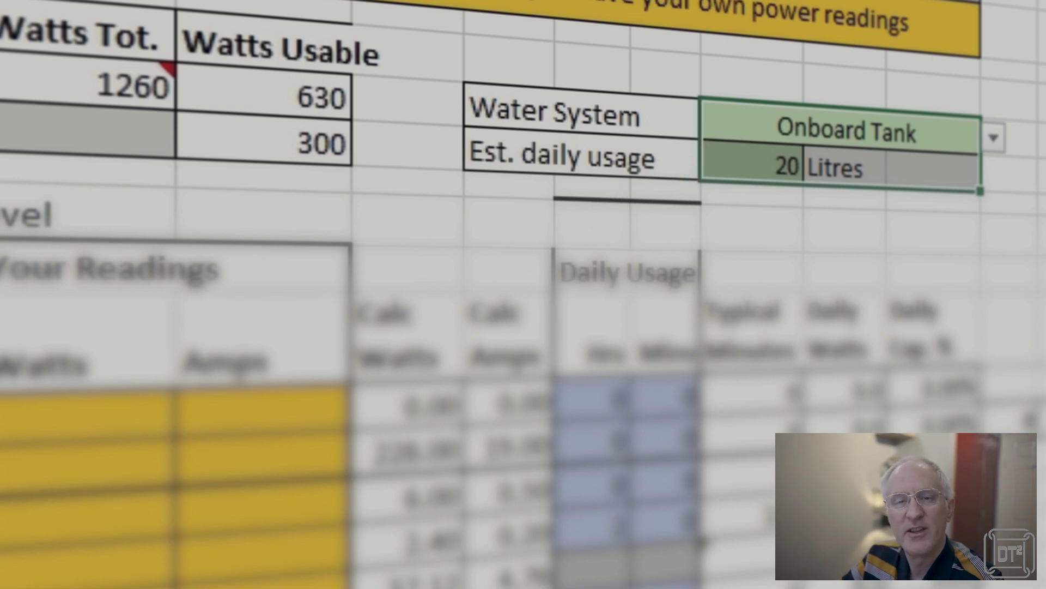
click(305, 264)
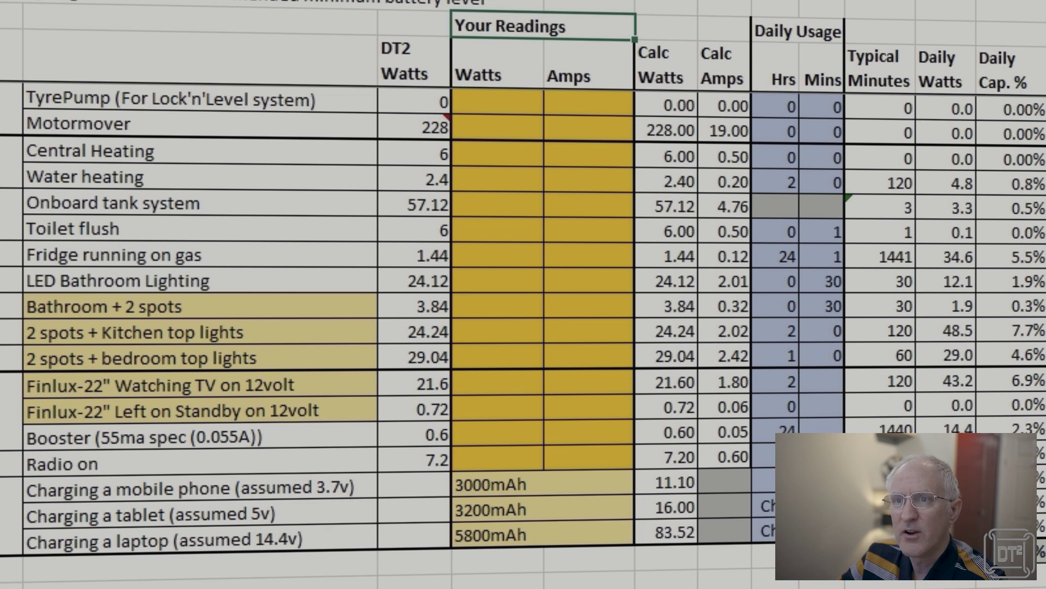
Set the Motormover's daily usage to 15 minutes.
click(779, 107)
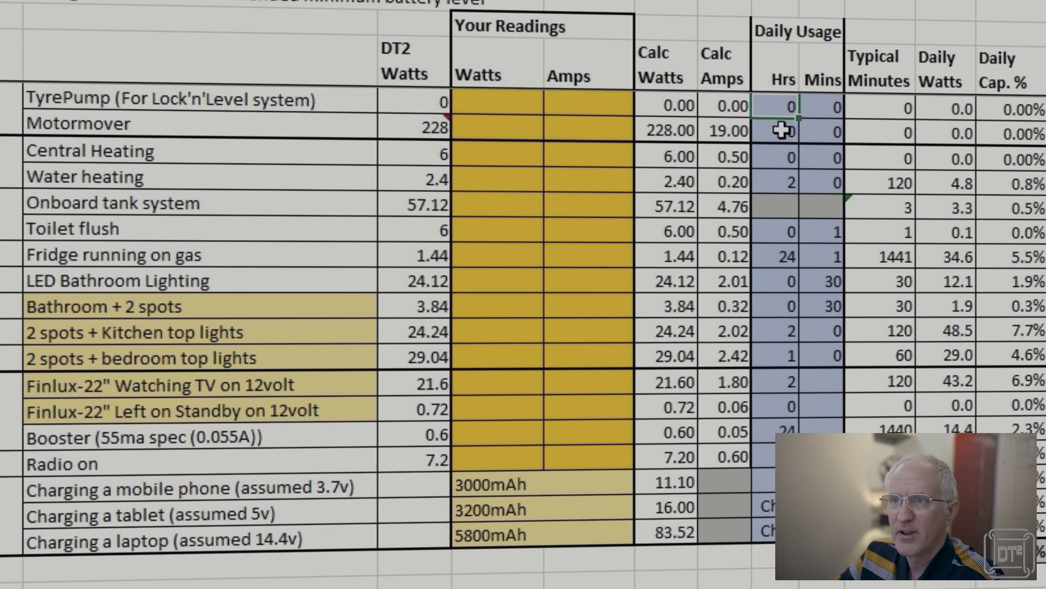
click(781, 132)
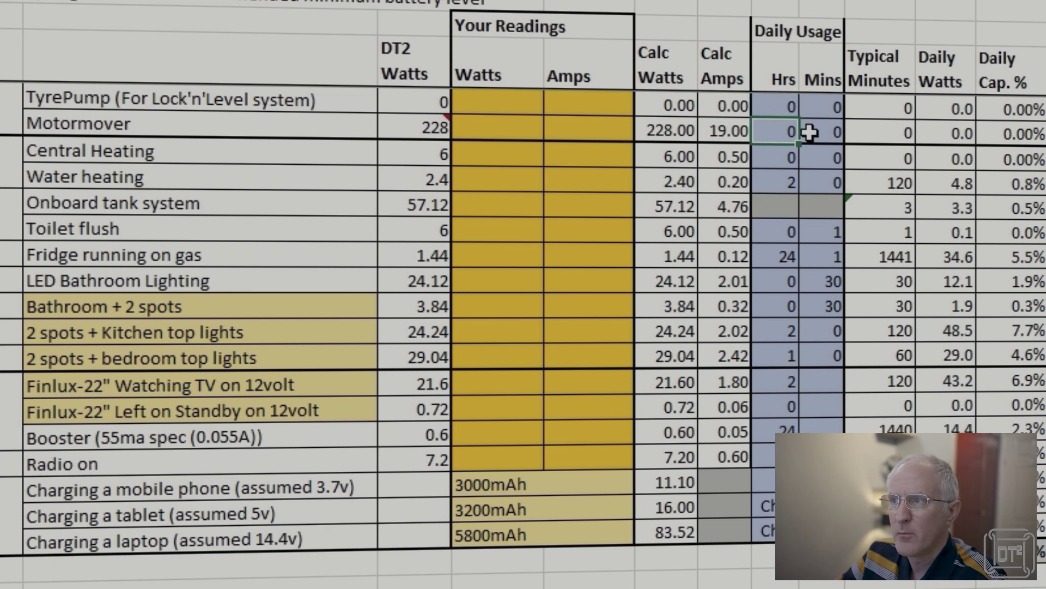
click(831, 134)
text(15)
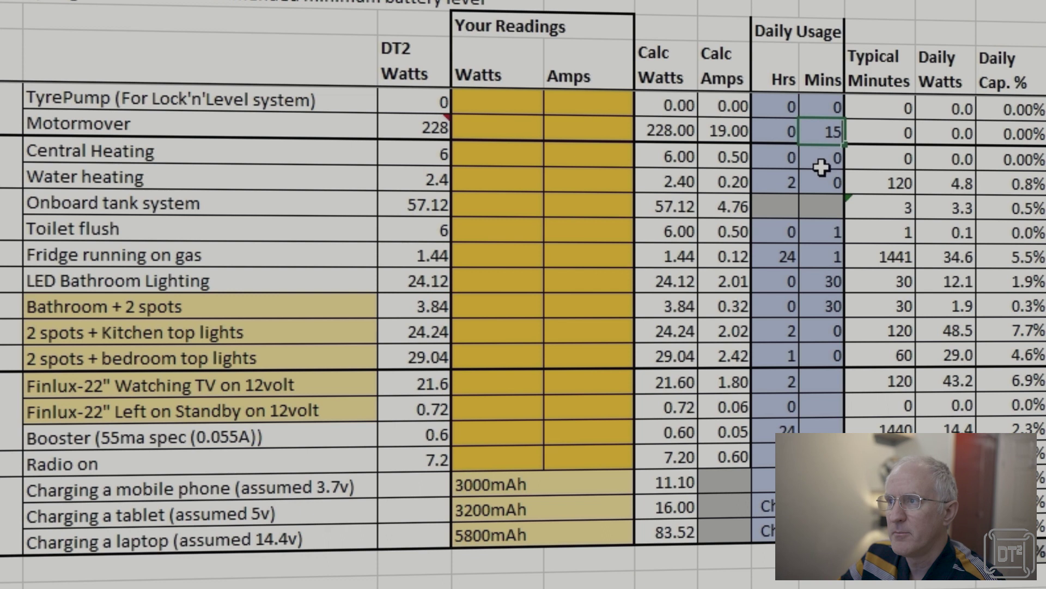
key(Return)
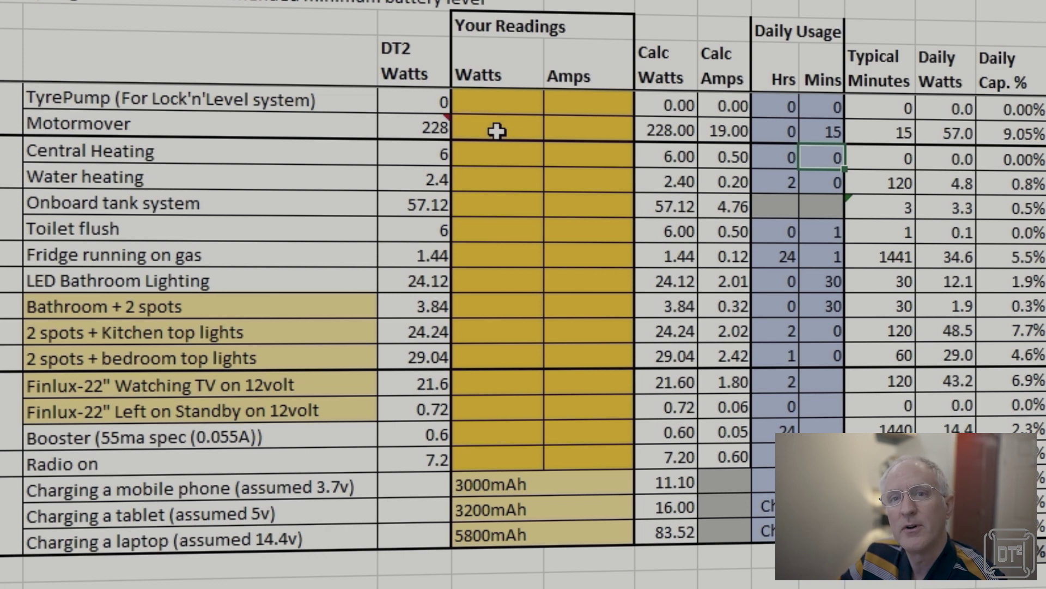
Try an own reading of 40 amps for the Motormover and clear it again.
click(742, 131)
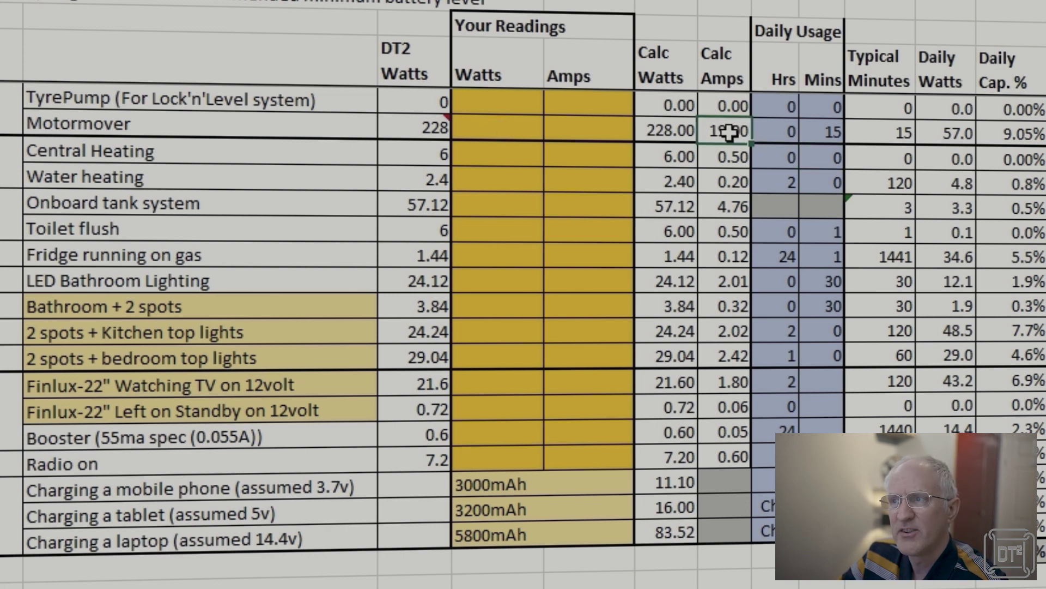
click(589, 129)
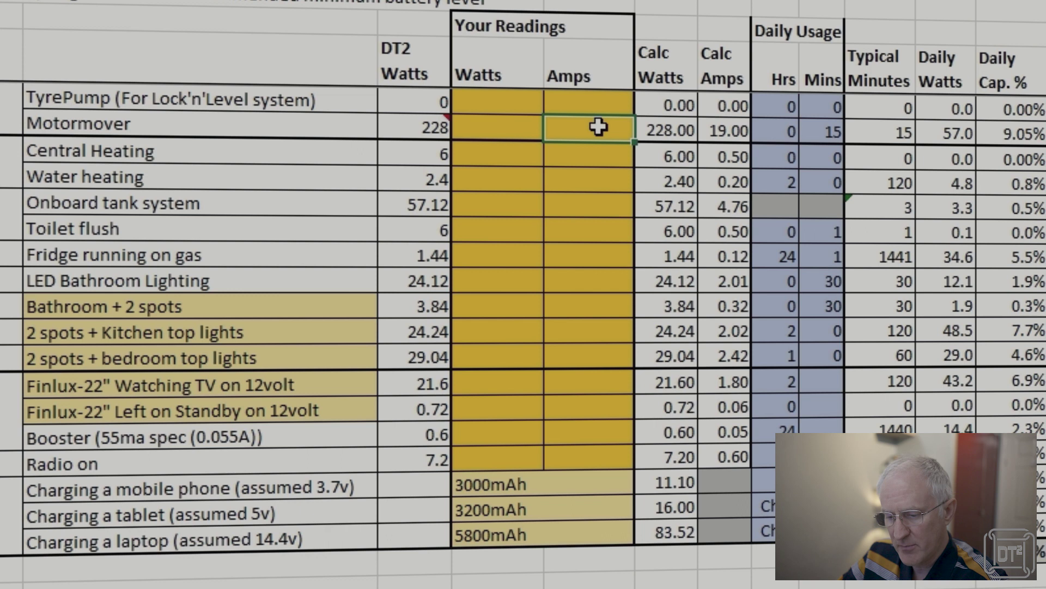
text(40)
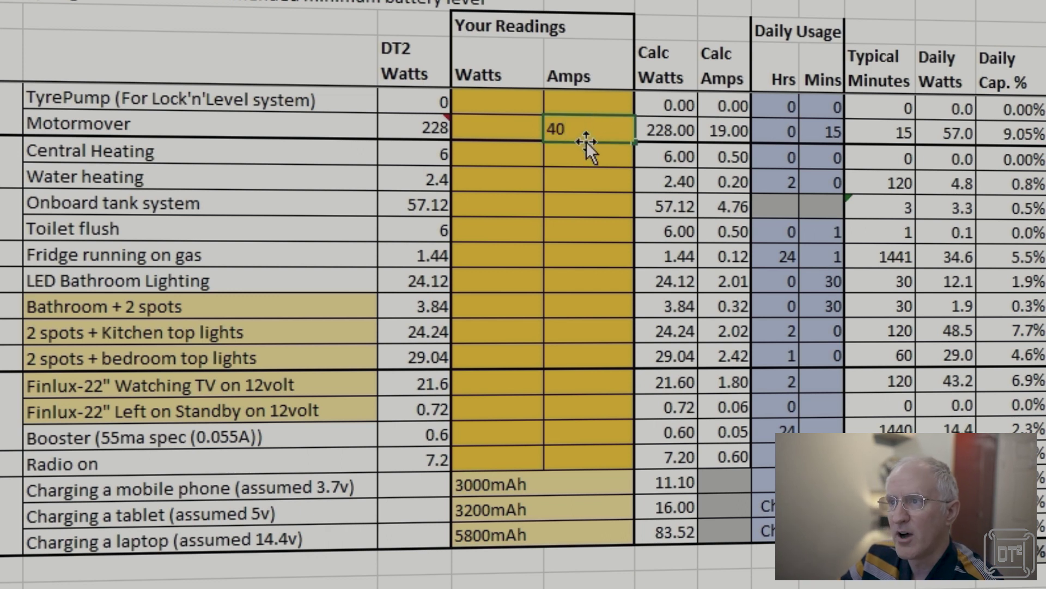
key(Return)
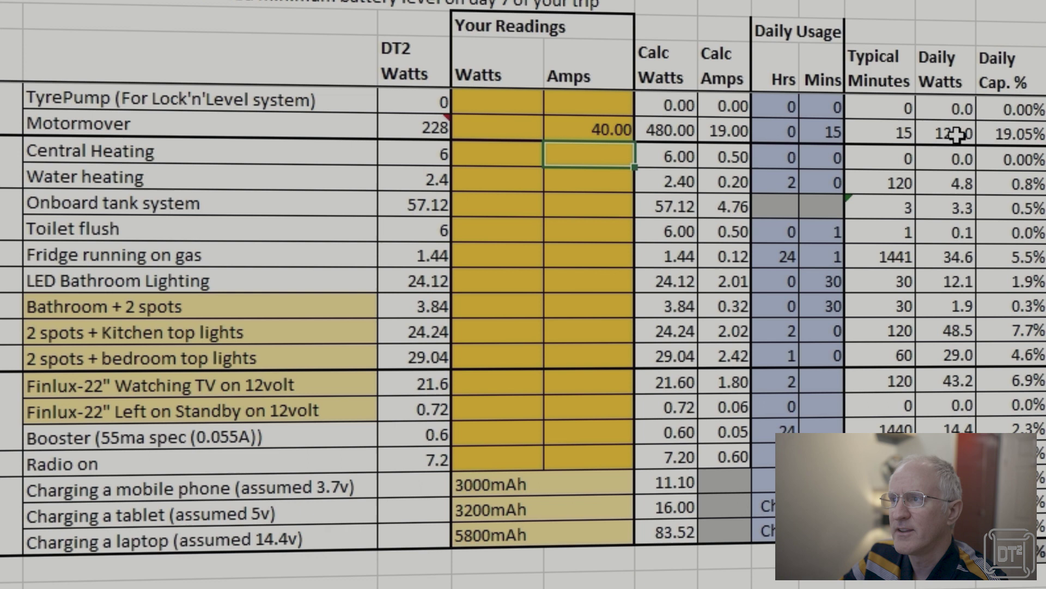
click(610, 131)
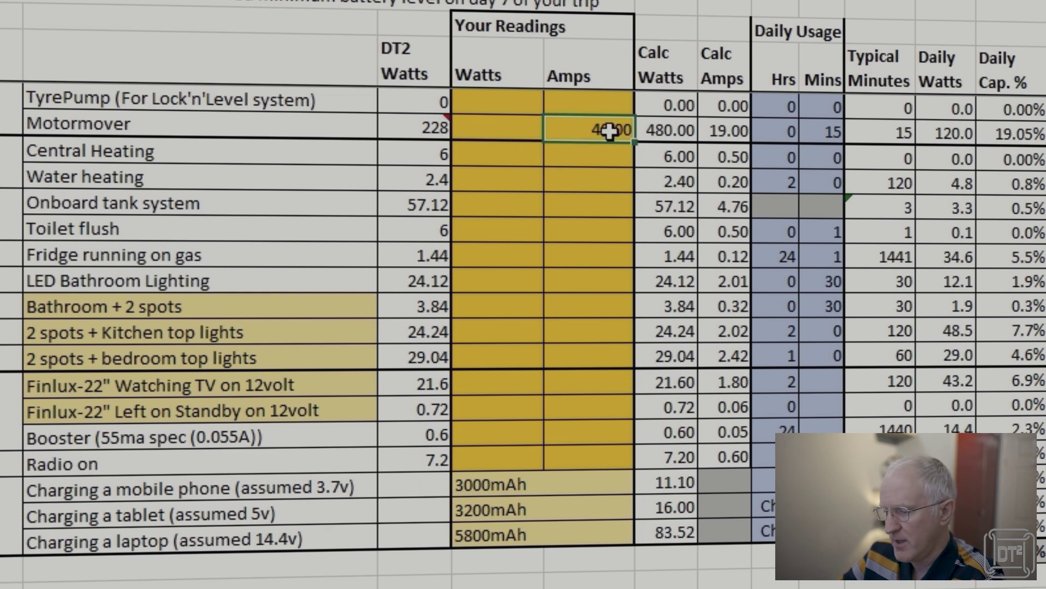
key(Delete)
click(582, 153)
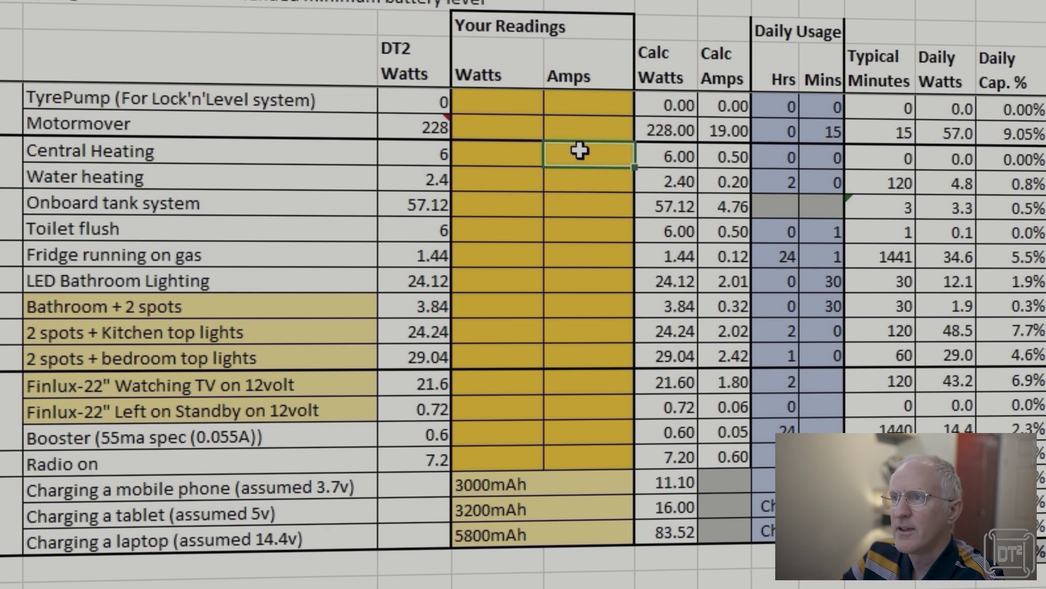
Try an own reading of 500 watts for the Motormover and clear it again.
click(532, 130)
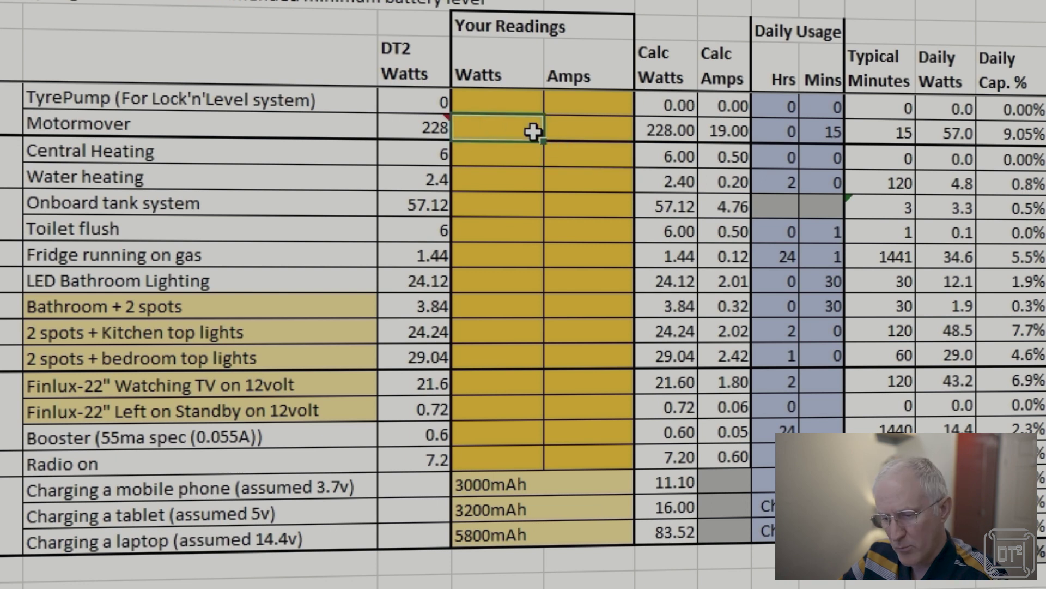
text(500)
click(588, 126)
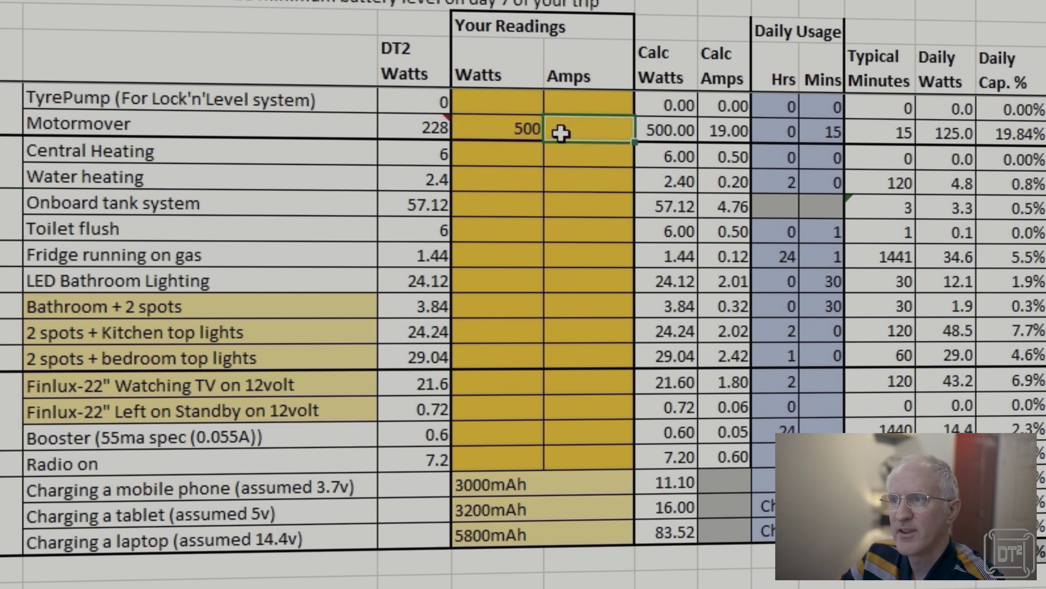
click(516, 133)
key(Delete)
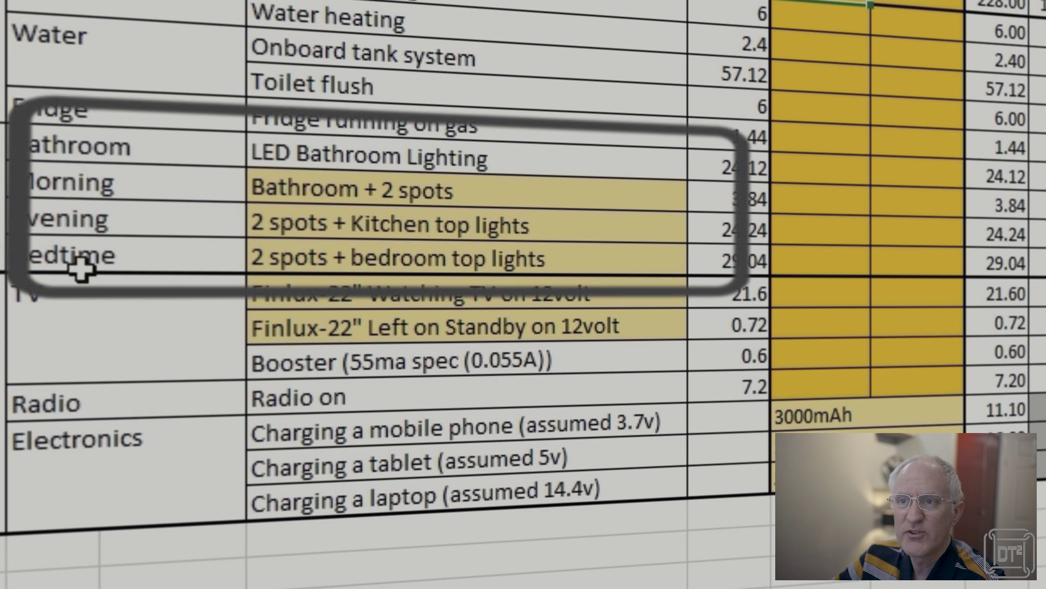
Examine the light combinations offered for the Morning lighting row.
click(86, 145)
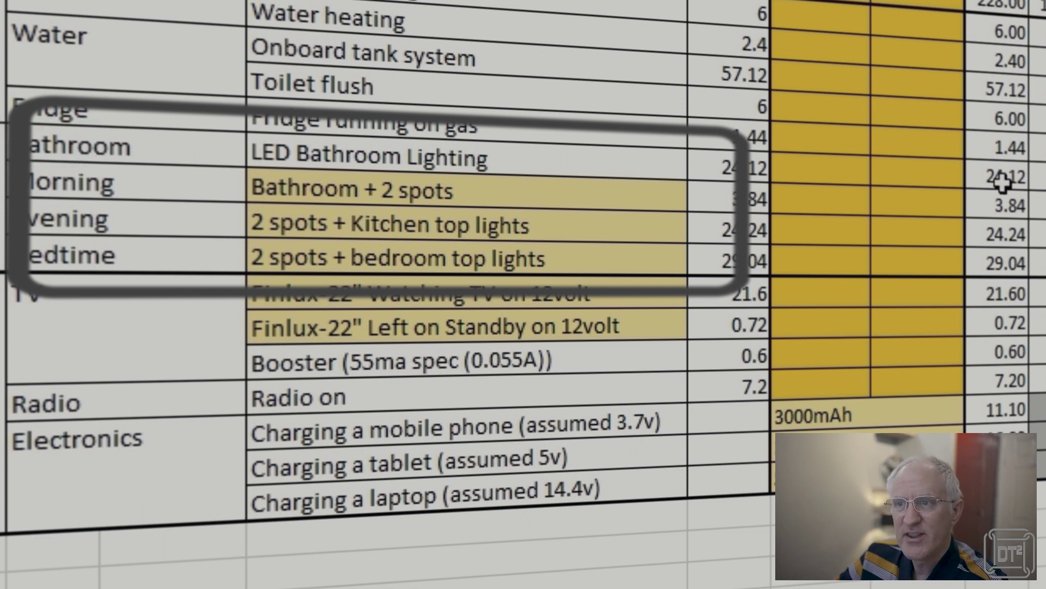
click(460, 193)
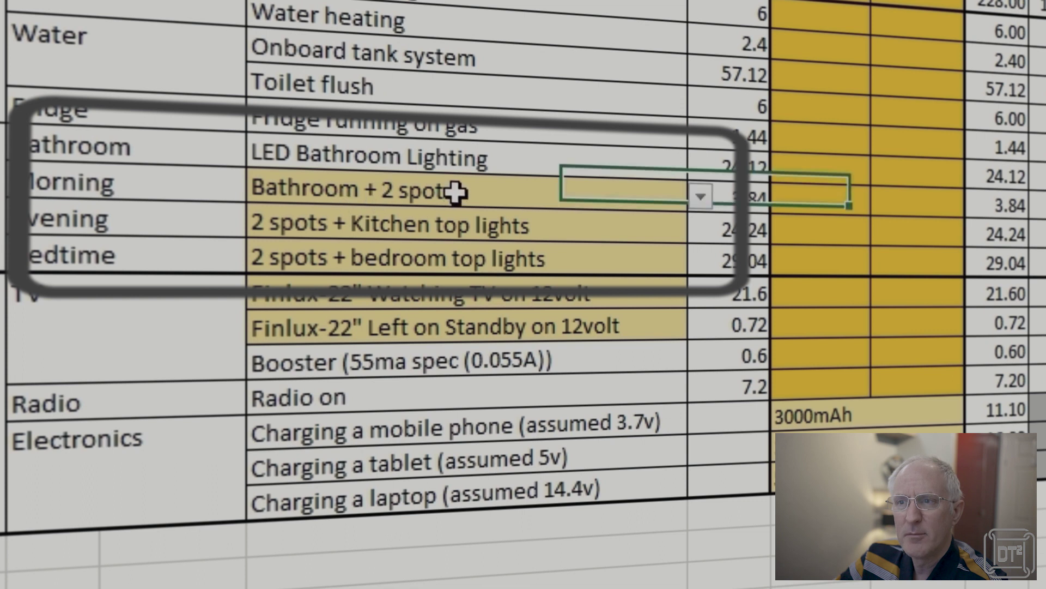
click(701, 196)
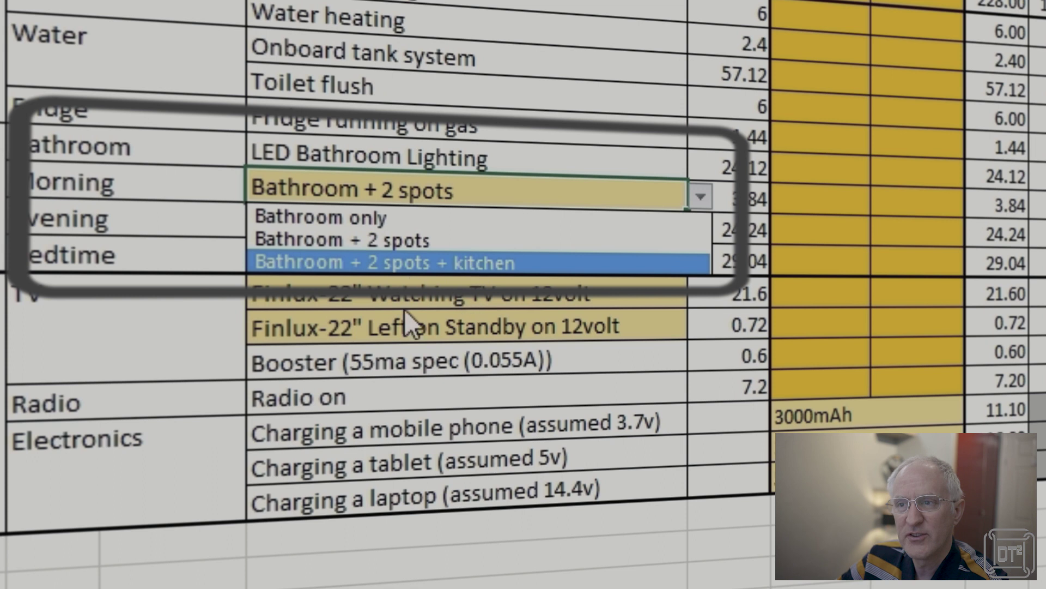
key(Escape)
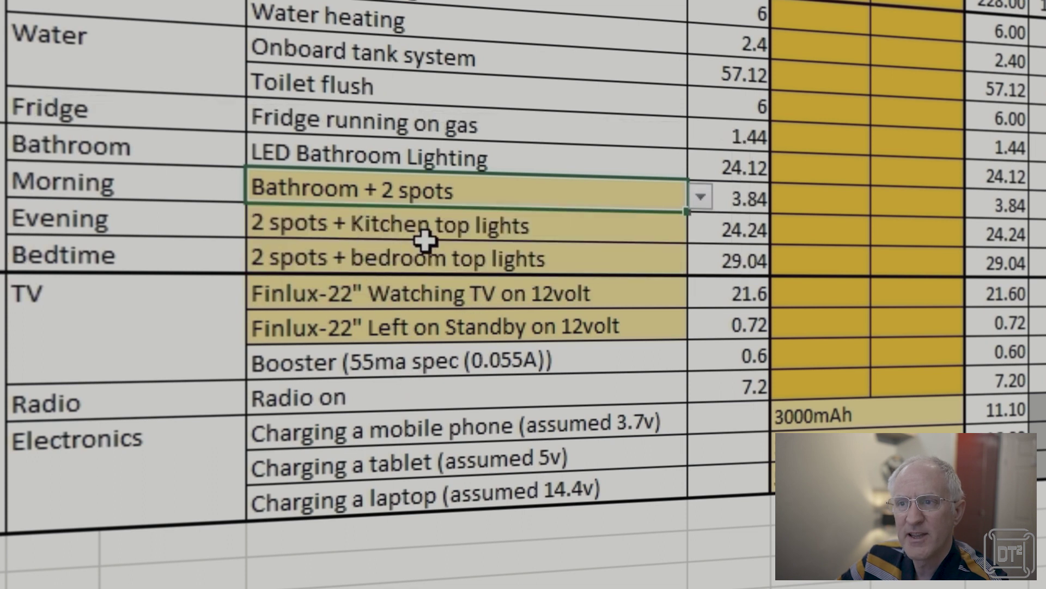
Set the Evening lighting to "2 spots + Kitchen top lights + awning" with a daily usage of 3 hours.
click(455, 221)
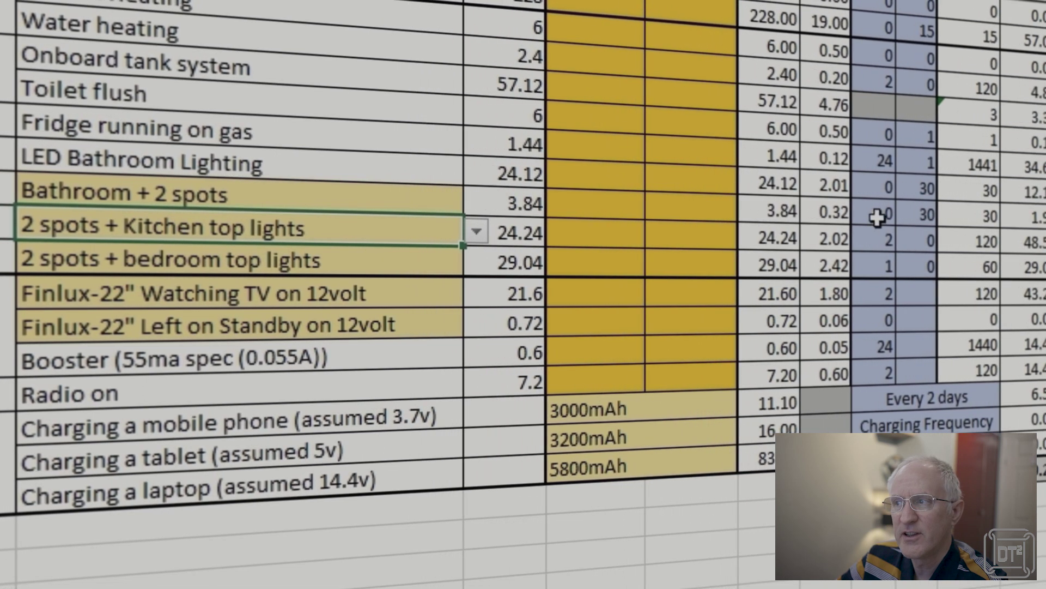
click(476, 232)
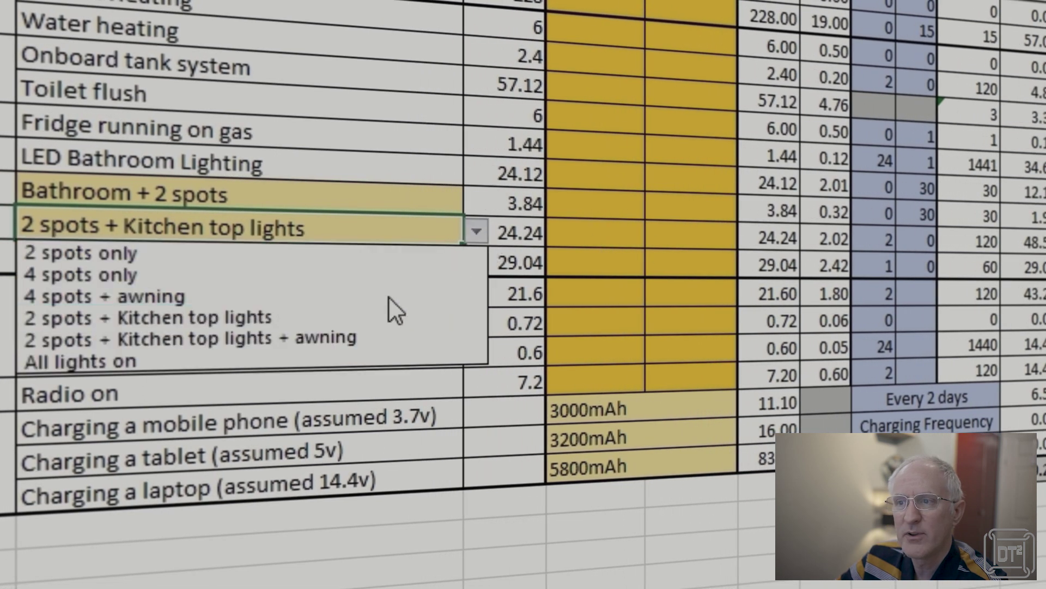
click(284, 342)
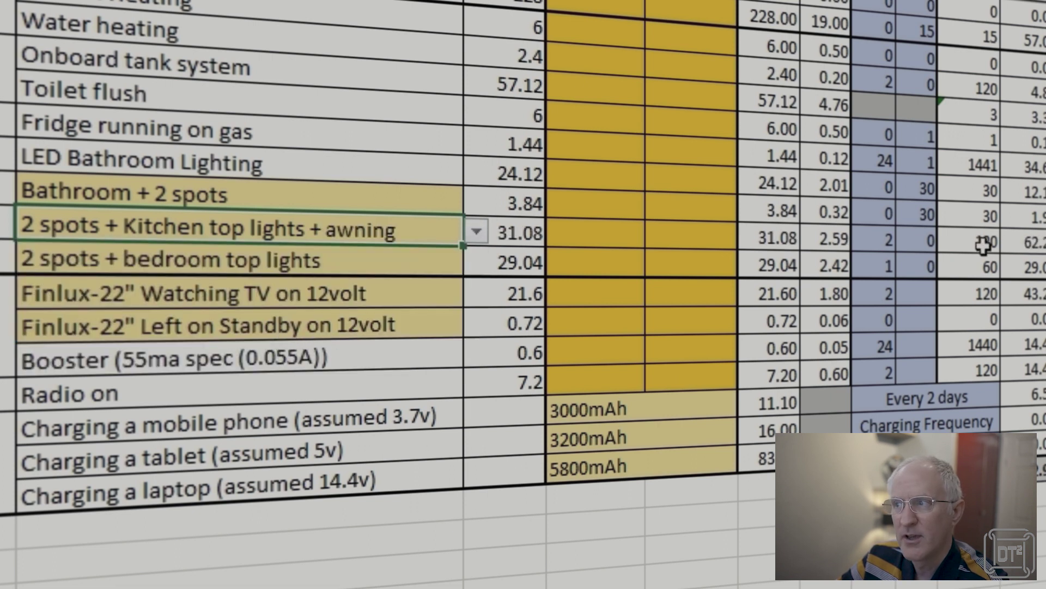
click(883, 244)
text(3)
click(924, 240)
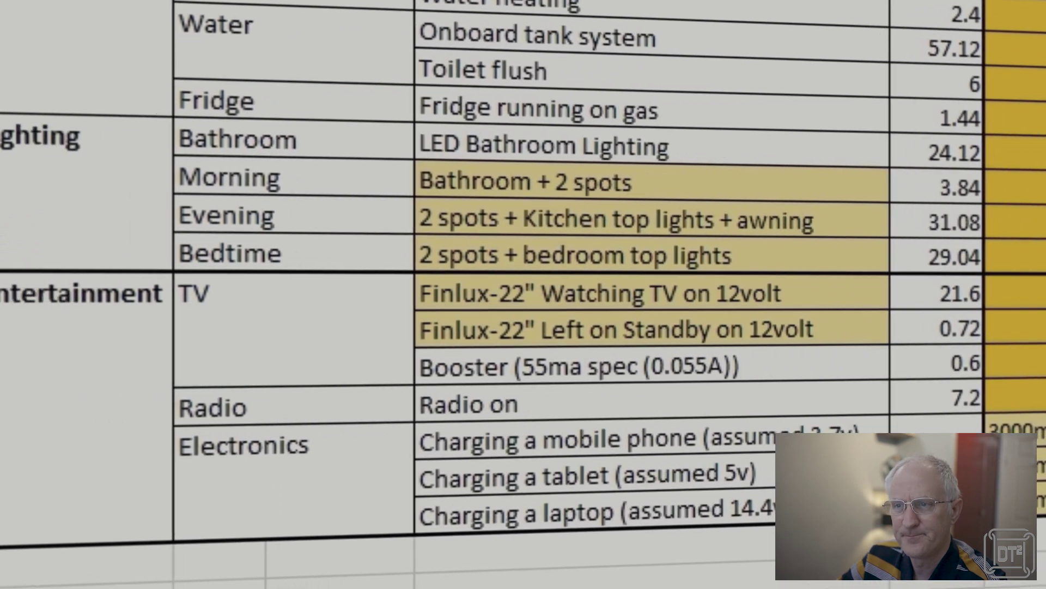
Examine the TV viewing choices and the standby, booster and radio entries in the Entertainment section.
click(692, 293)
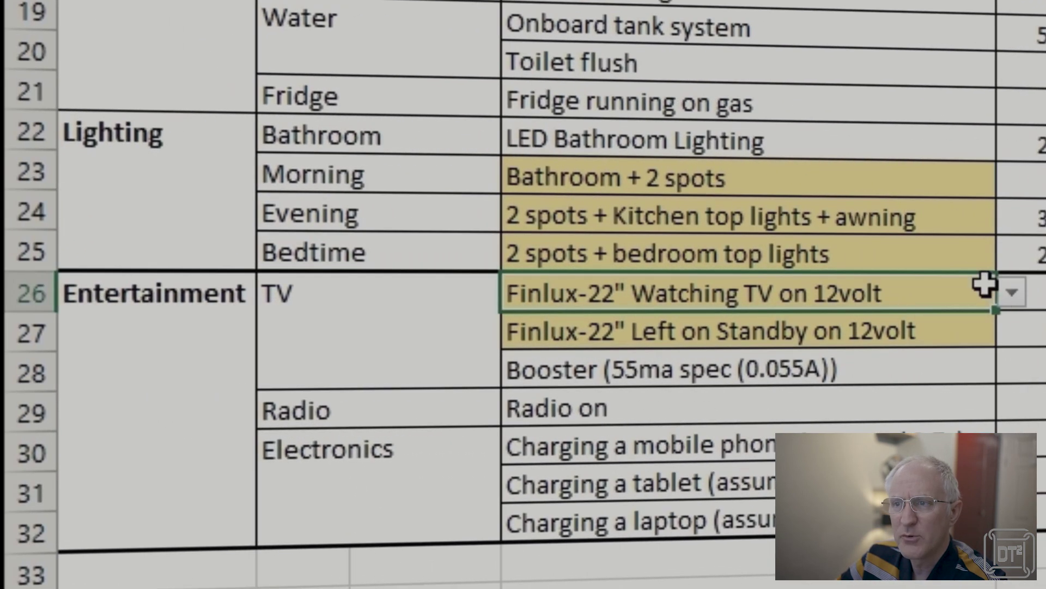
click(1012, 292)
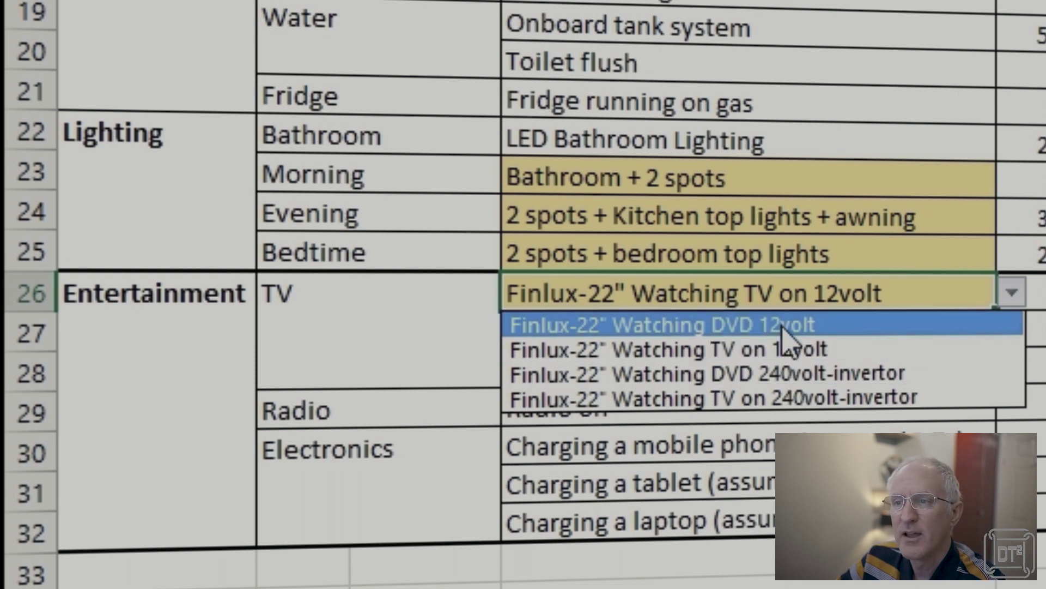
click(818, 299)
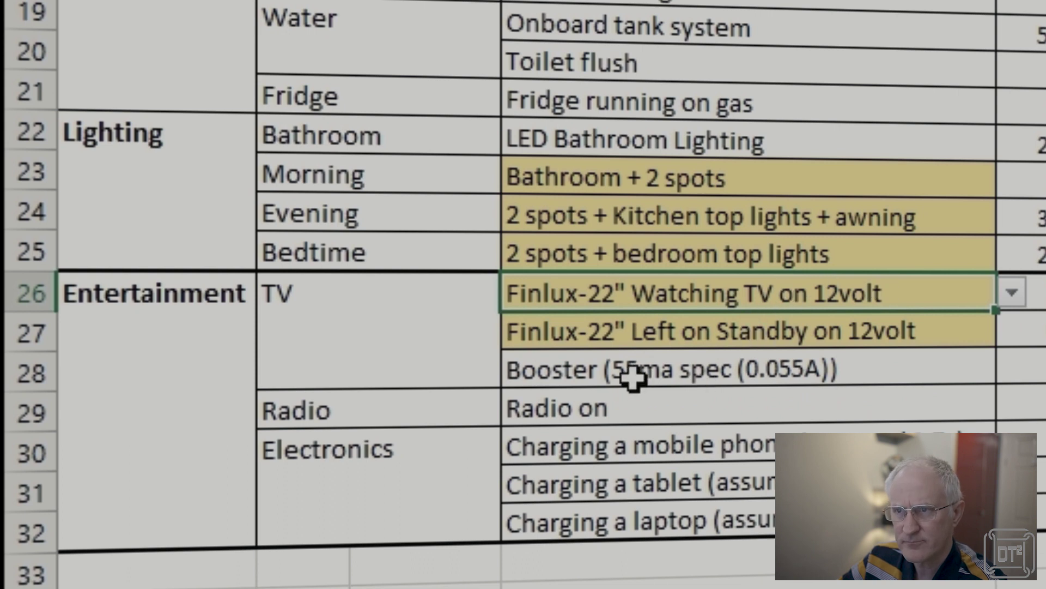
click(683, 373)
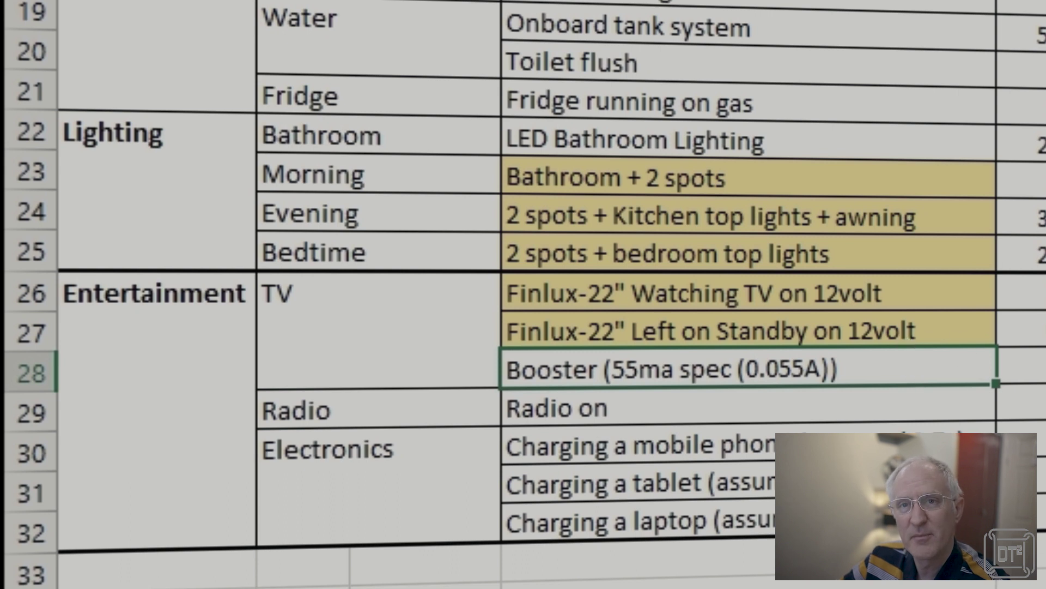
click(708, 330)
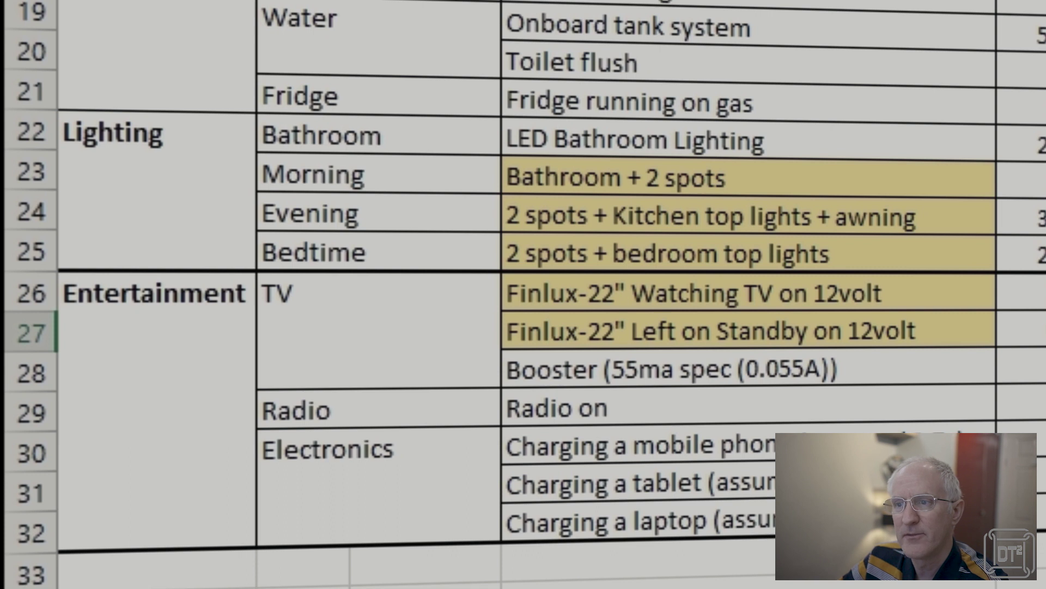
click(776, 406)
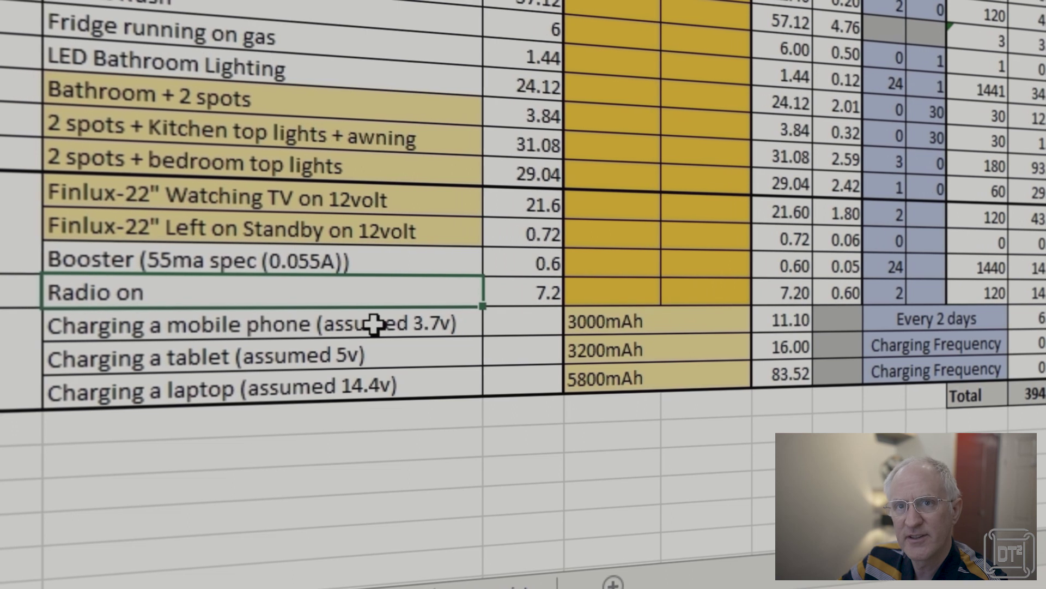
Examine the Electronics charging rows and the battery capacities offered for charging a mobile phone.
click(327, 357)
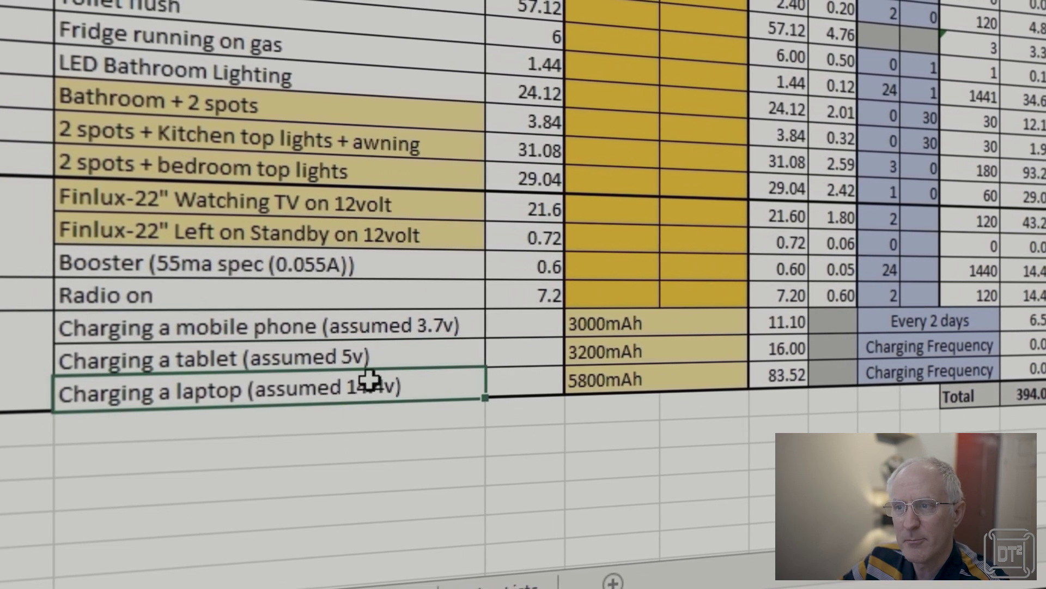
click(662, 322)
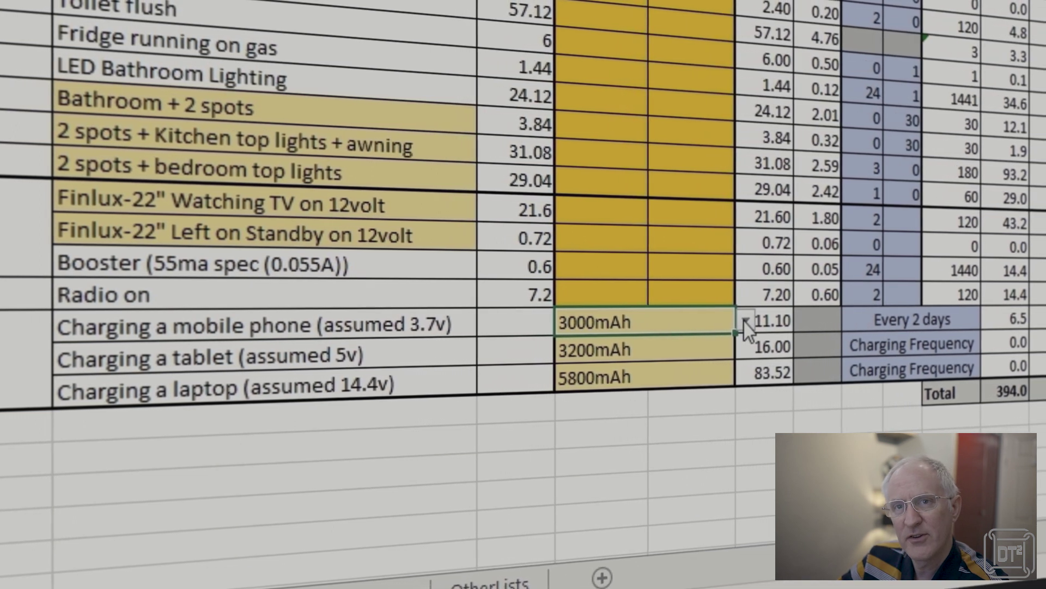
click(744, 323)
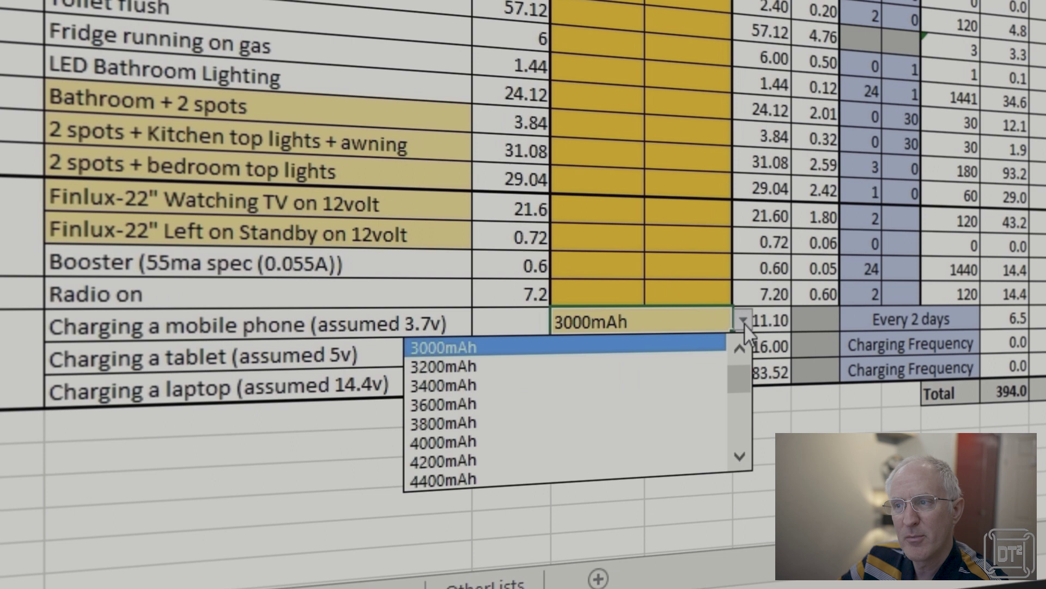
mouse_move(744, 379)
mouse_down()
mouse_move(741, 436)
mouse_move(740, 375)
mouse_up()
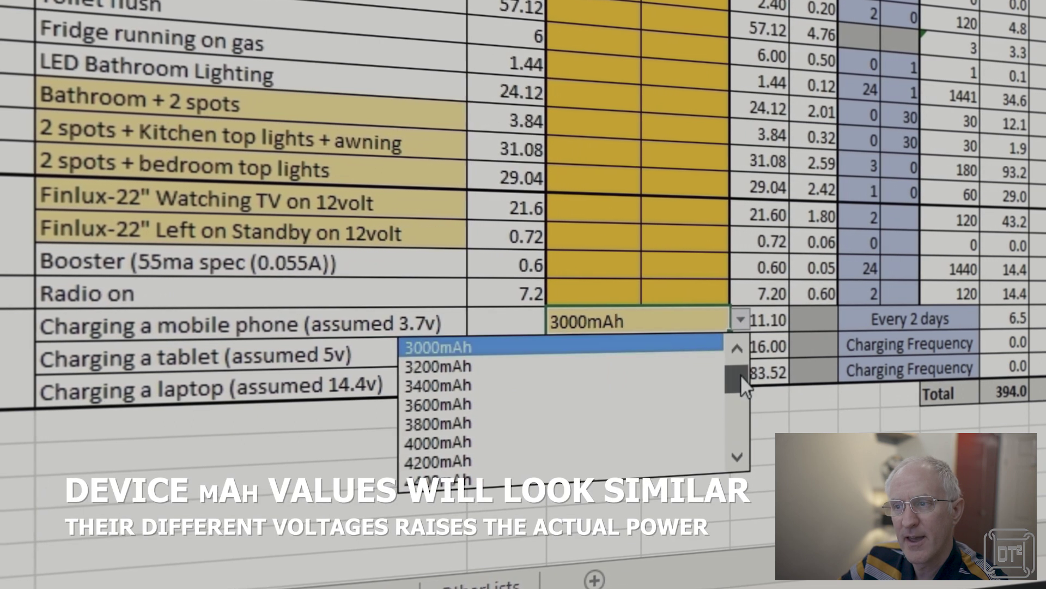
click(913, 315)
drag(153, 323, 537, 322)
Try a mobile phone charging frequency of "Every day" and restore it to "Every 2 days".
click(889, 322)
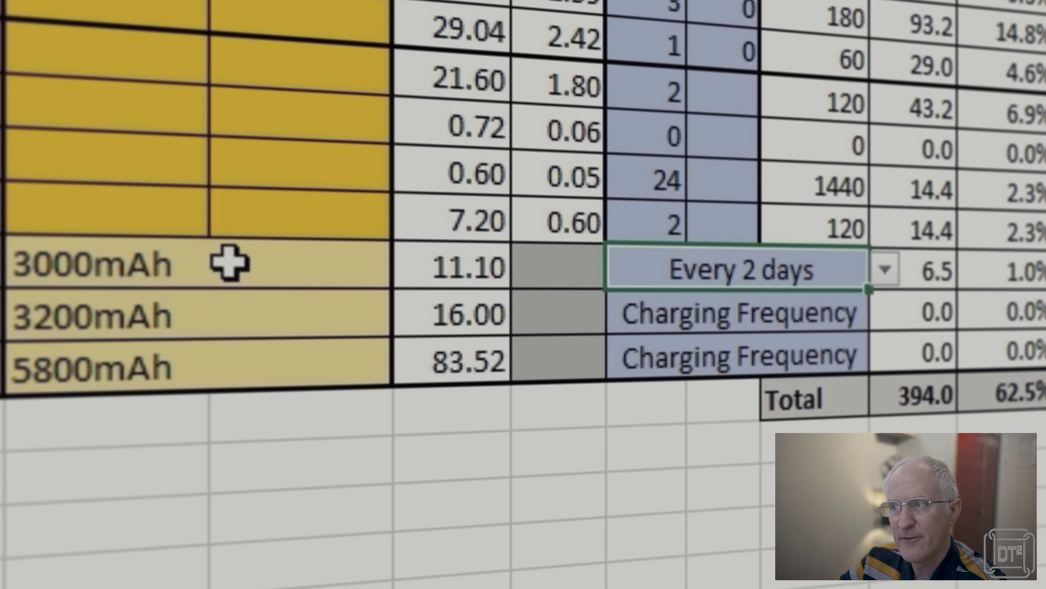
click(884, 270)
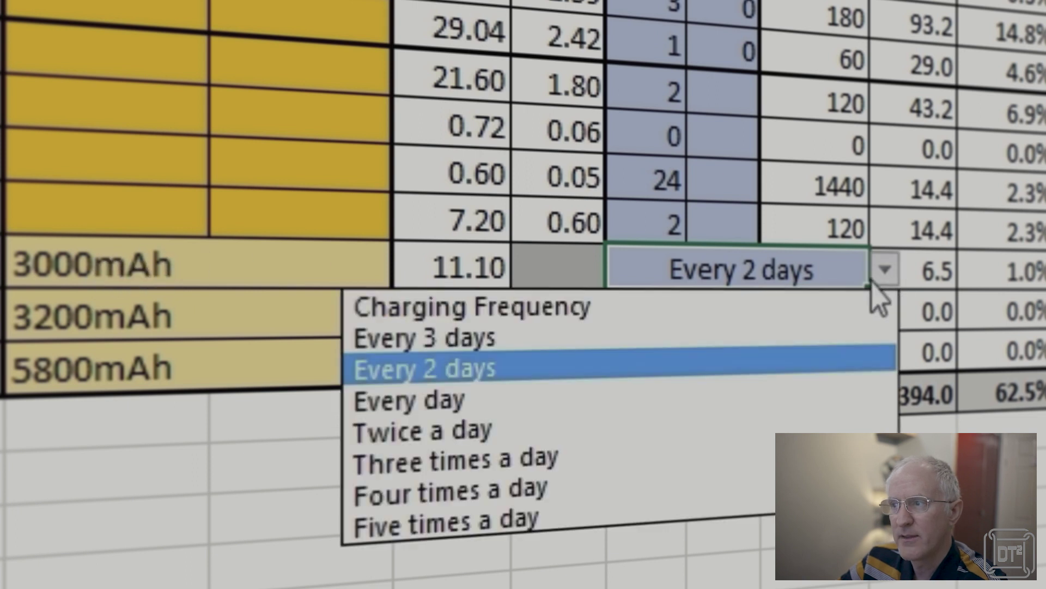
click(448, 402)
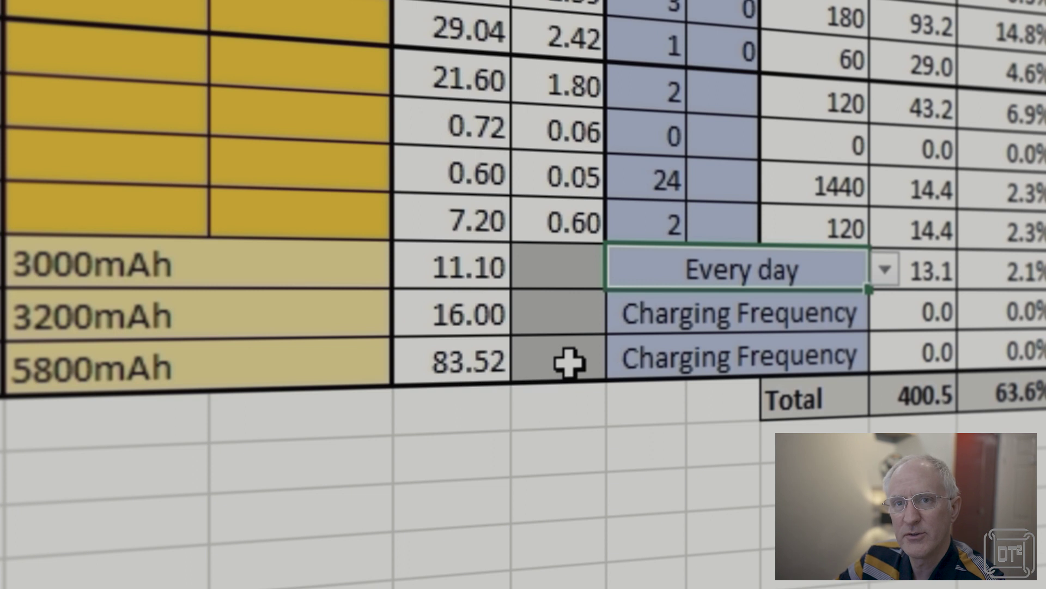
click(885, 270)
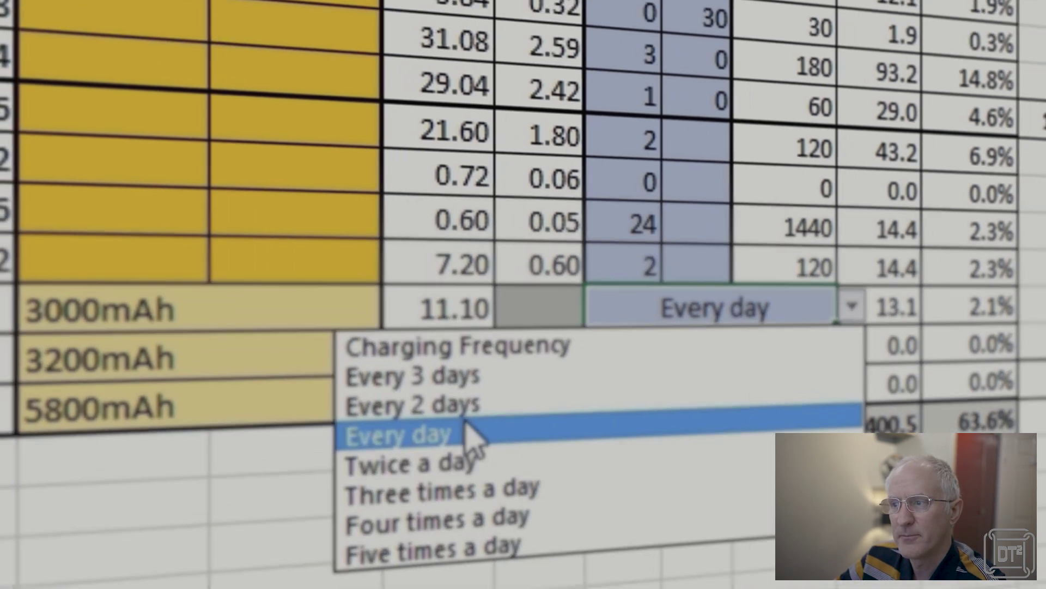
click(412, 405)
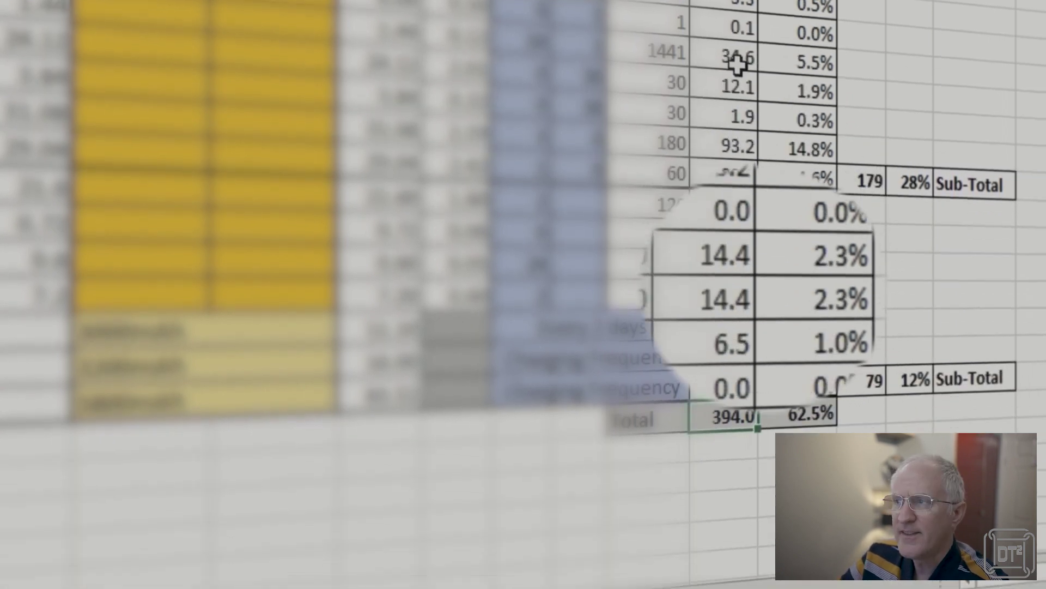
Read the row 9 statement about which day of the trip the battery falls below its recommended minimum level.
click(709, 556)
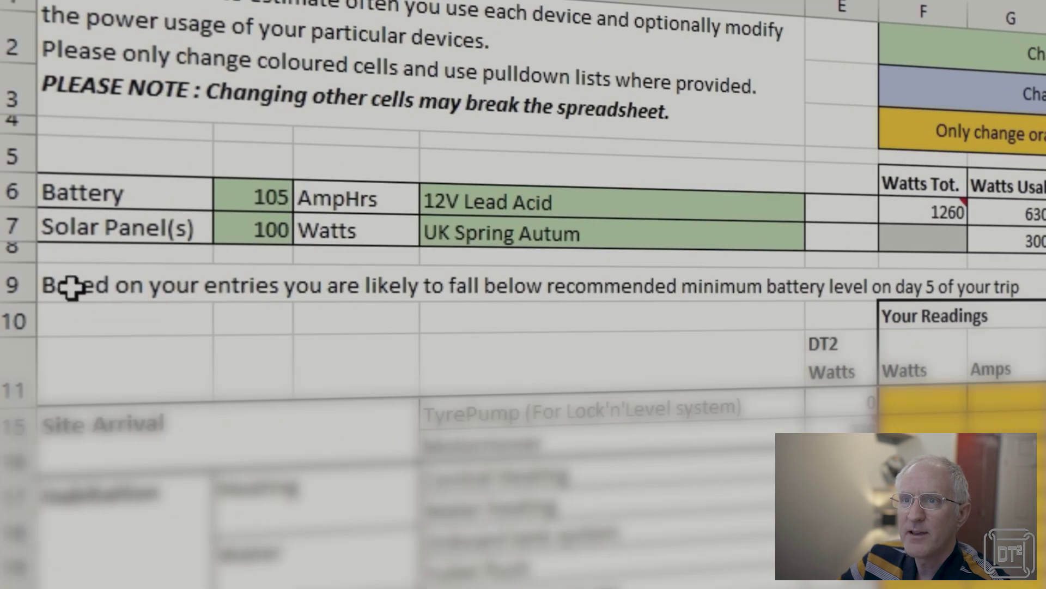
drag(81, 287, 992, 286)
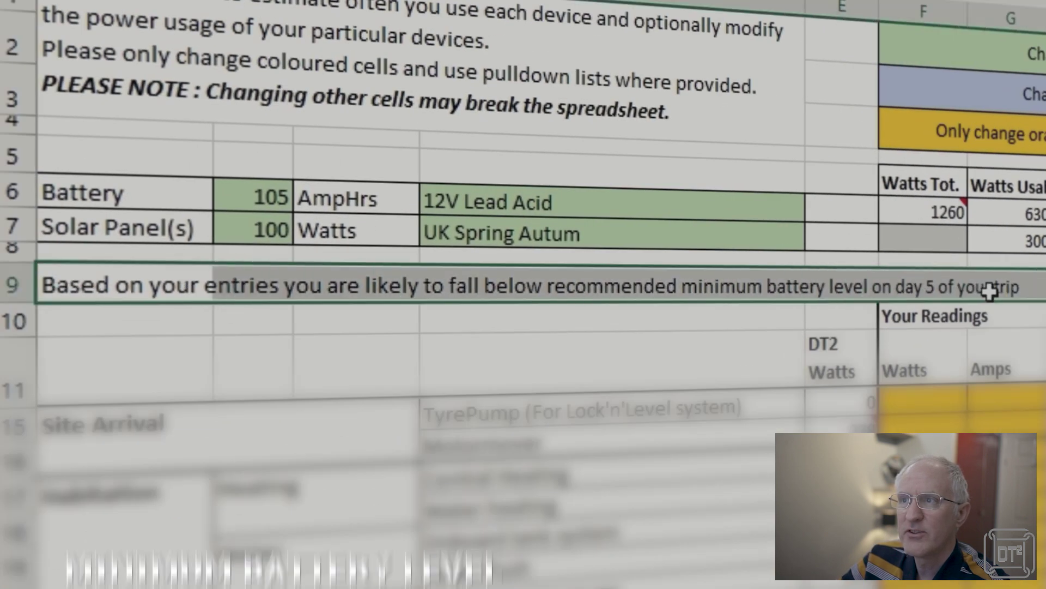
click(766, 311)
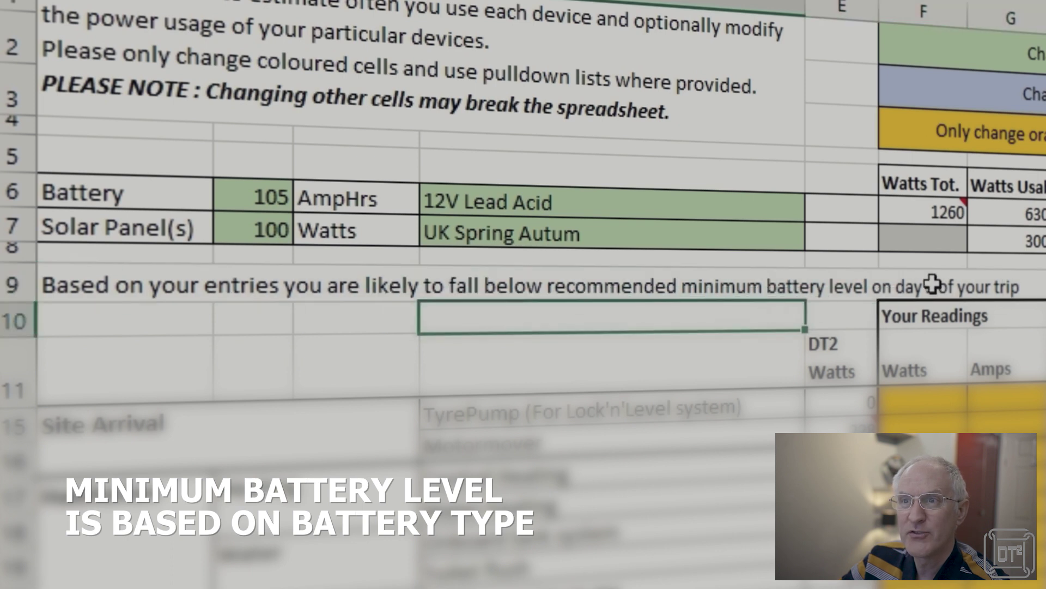
Try a solar panel rating of 50 watts.
click(253, 232)
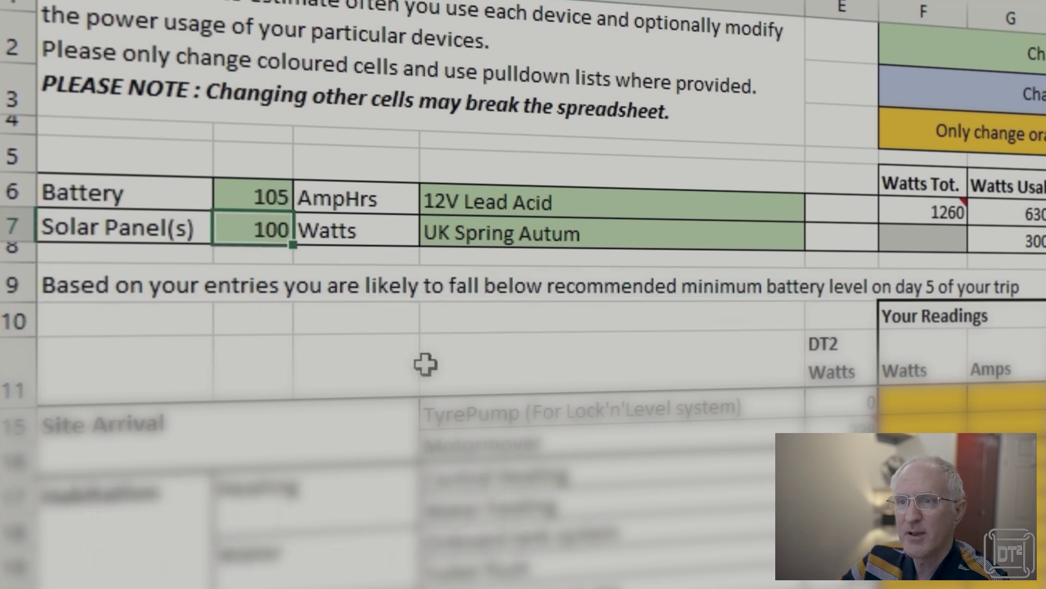
key(F2)
key(BackSpace)
key(BackSpace)
key(BackSpace)
text(50)
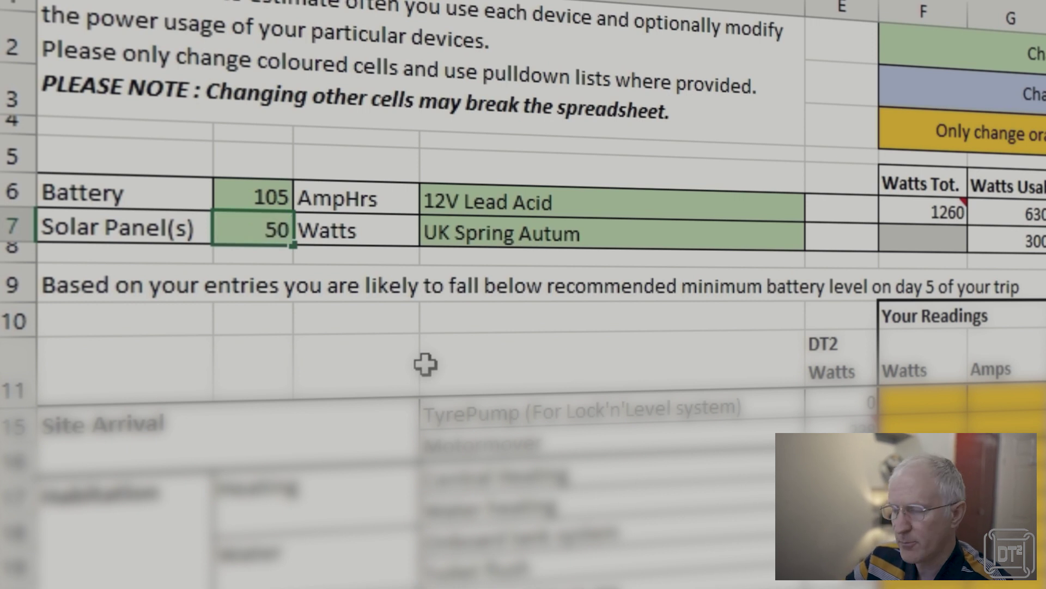
key(Return)
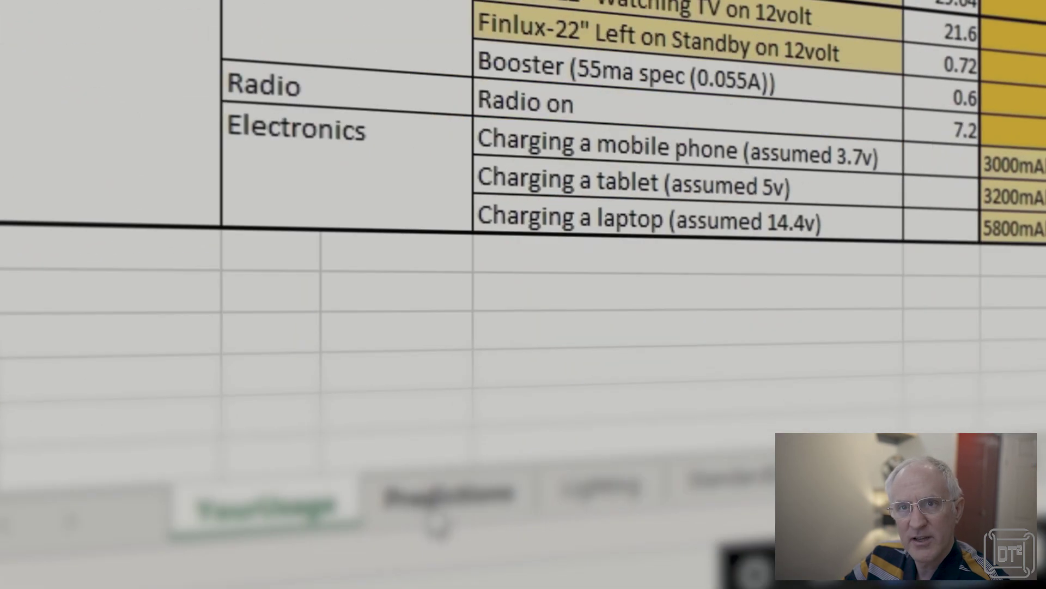
Open the Predictions sheet and review its summary of power usage table.
click(436, 517)
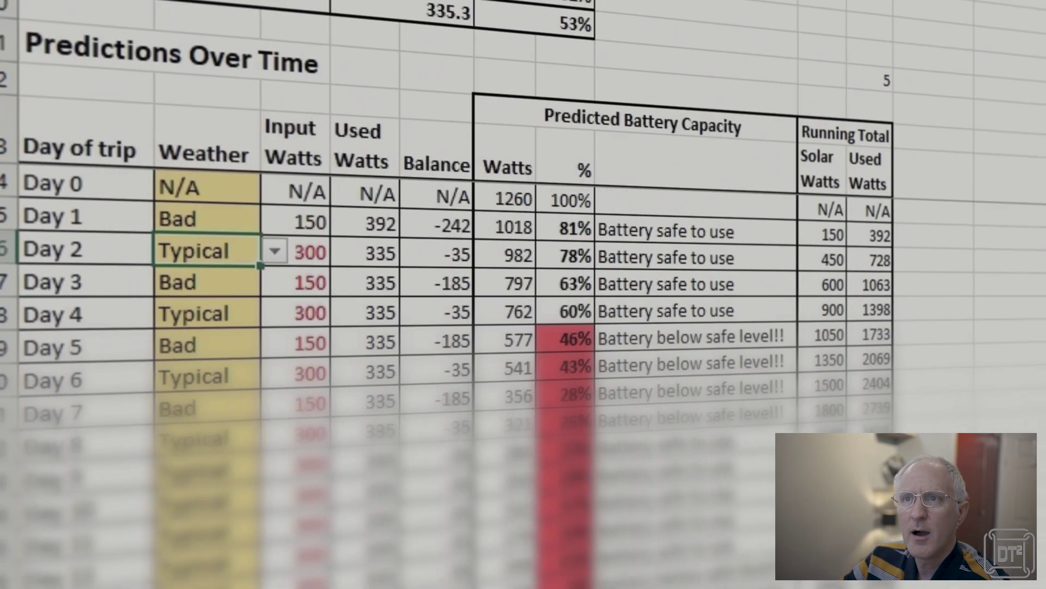
drag(54, 261, 430, 406)
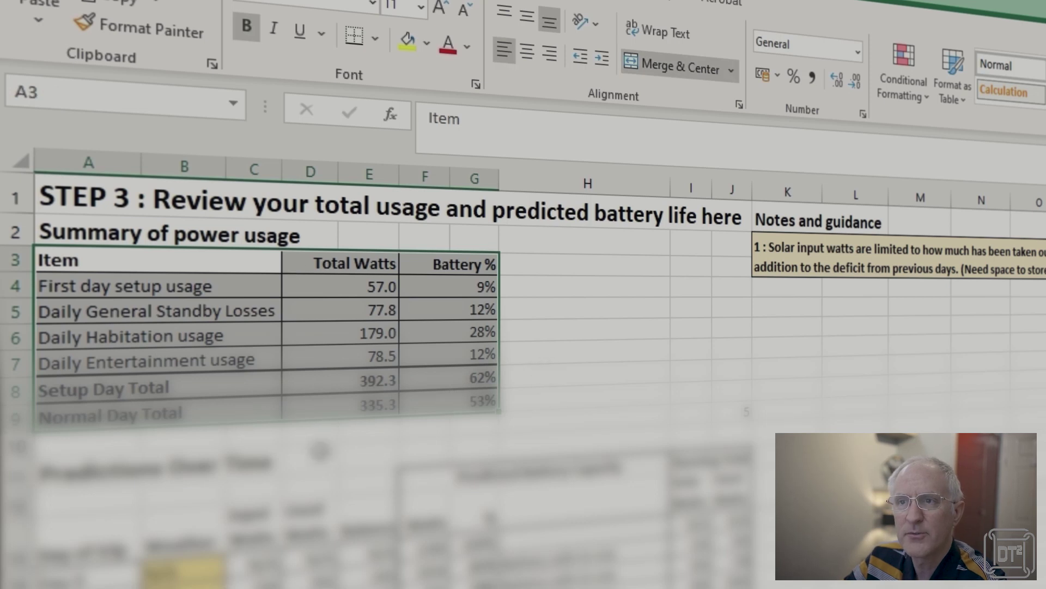
click(305, 461)
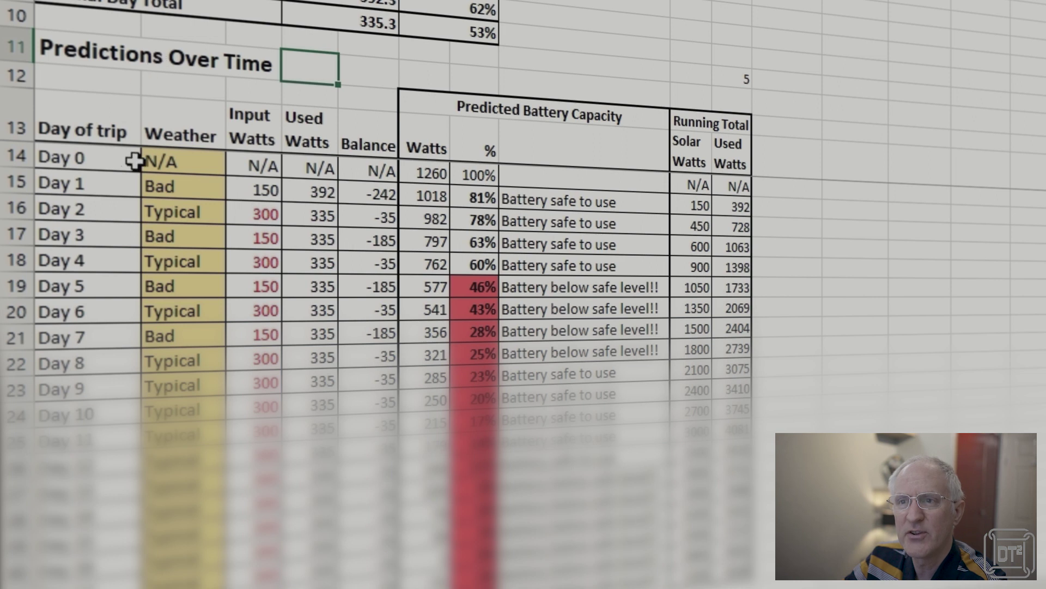
Examine Day 1 in the Predictions Over Time table, checking its input watts and the weather choices offered.
click(256, 191)
key(shift+space)
click(256, 191)
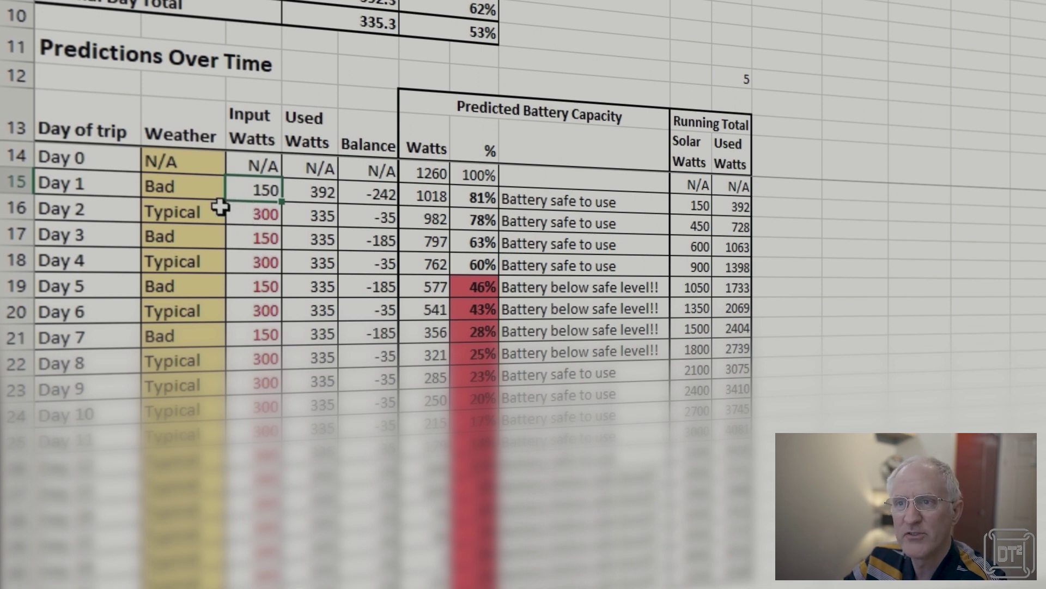
click(209, 189)
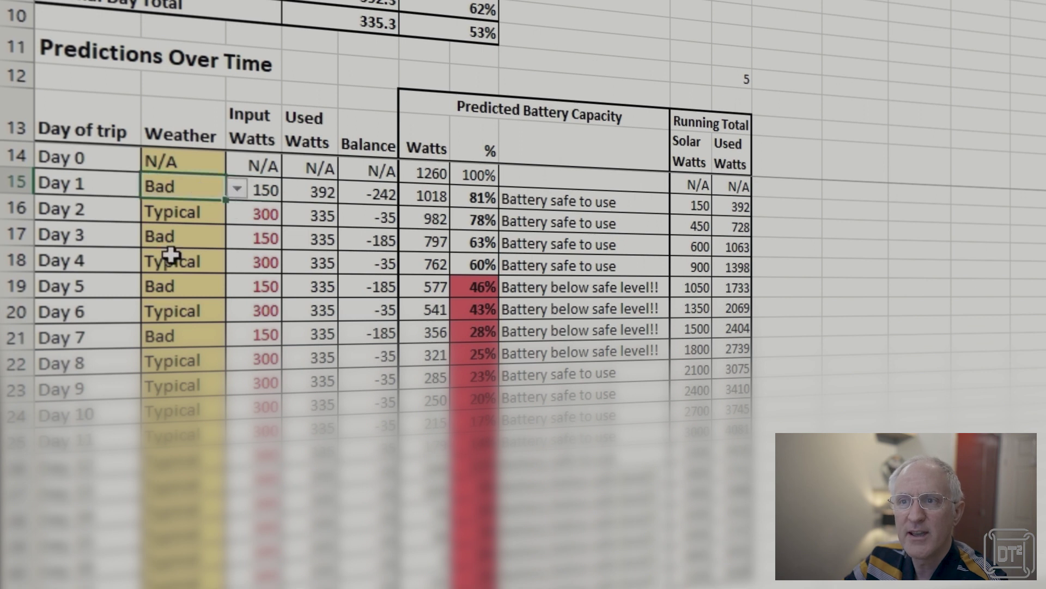
click(237, 191)
click(199, 204)
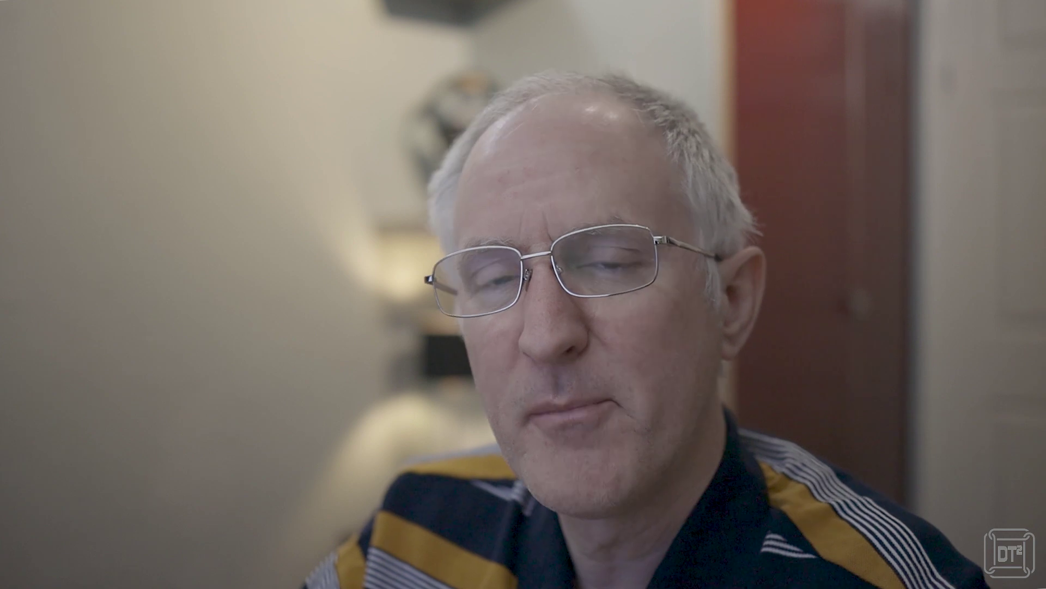